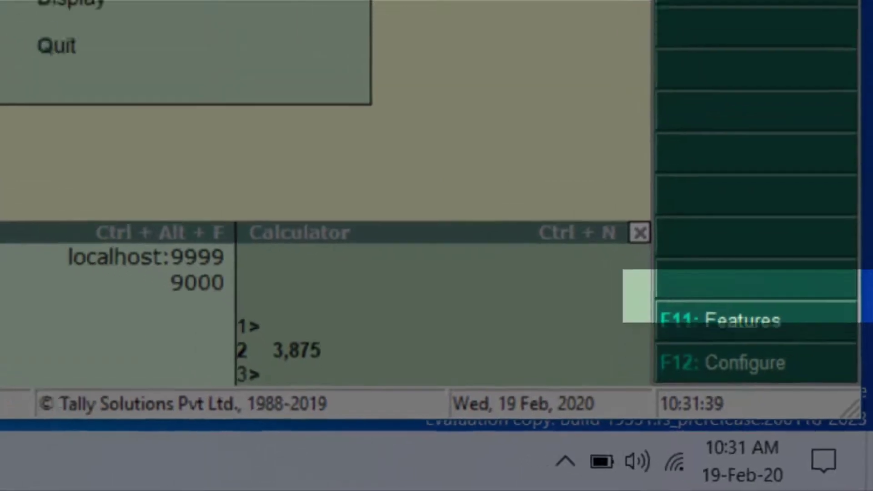
- Save the company's Accounting Features with Maintain accounts only set to No and Integrate accounts and inventory set to Yes
key("F11")
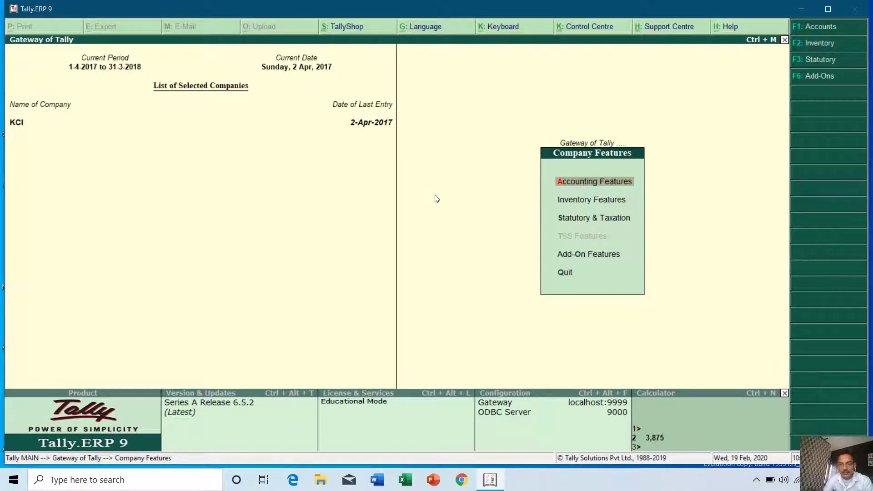
key("Return")
key("Return")
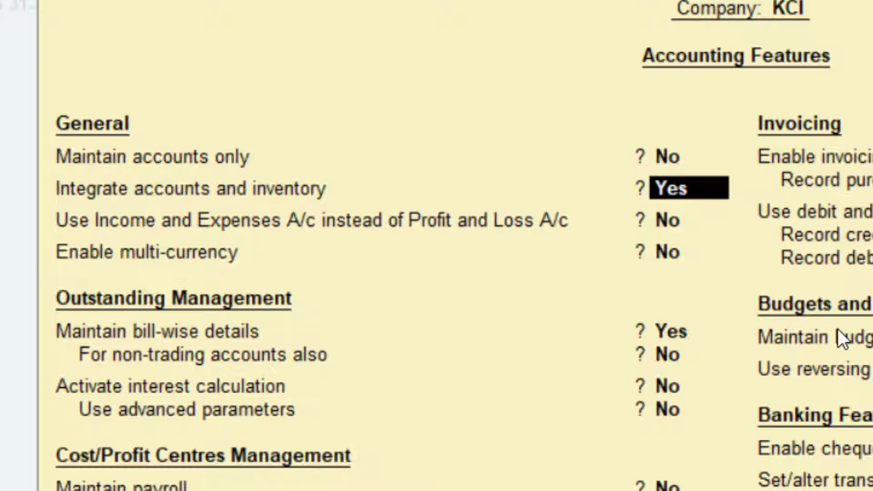
key("Up")
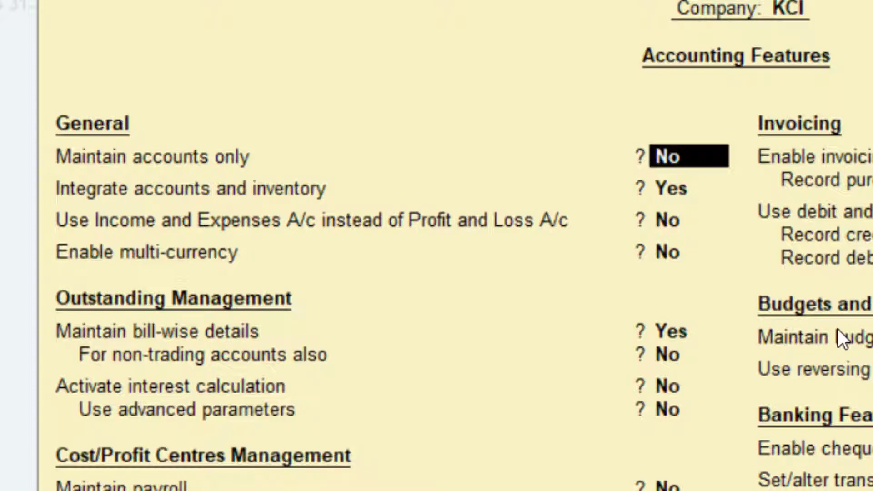
key("Return")
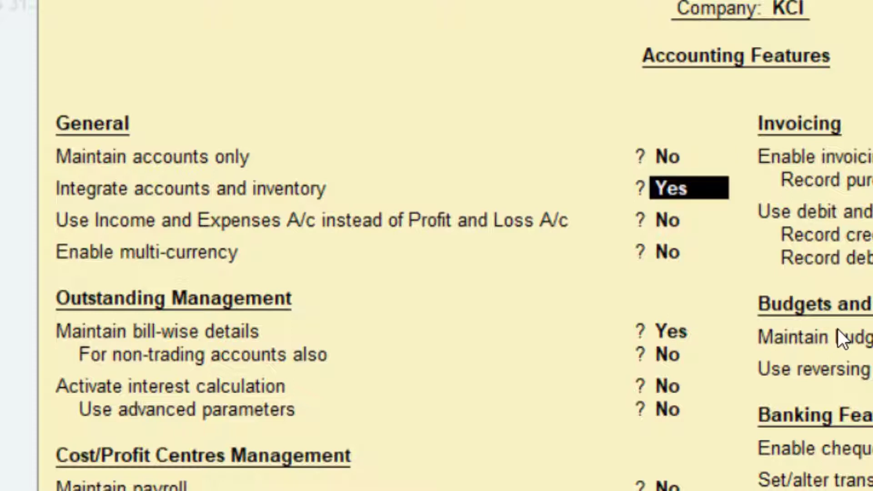
key("Return")
key("Return")
key("Return")
key("Return")
key("Return")
key("Return")
key("Return")
key("Return")
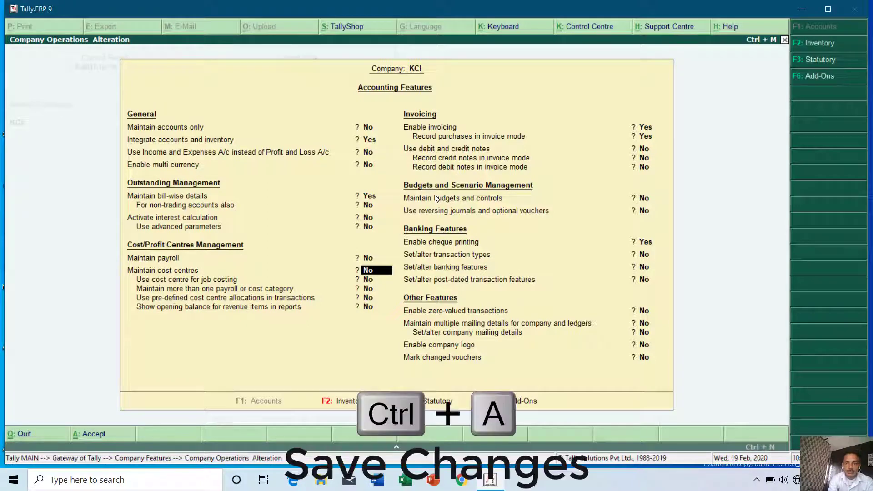
key("ctrl+a")
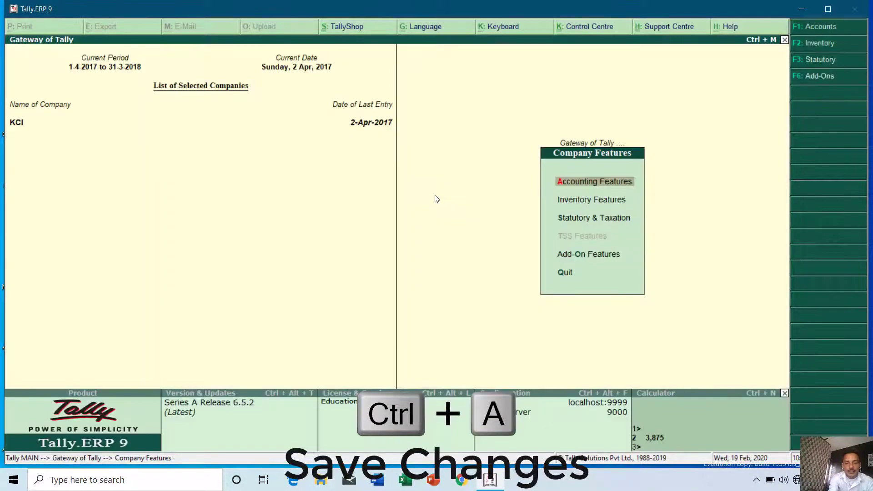
key("Escape")
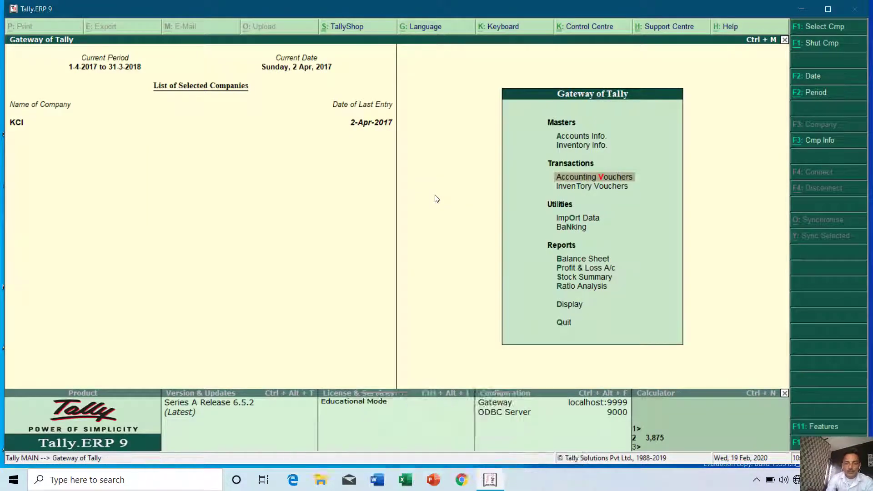
- Open the Sales Register from the company's account books
key("Down")
key("Down")
key("Down")
key("Down")
key("Down")
key("Down")
key("Down")
key("Down")
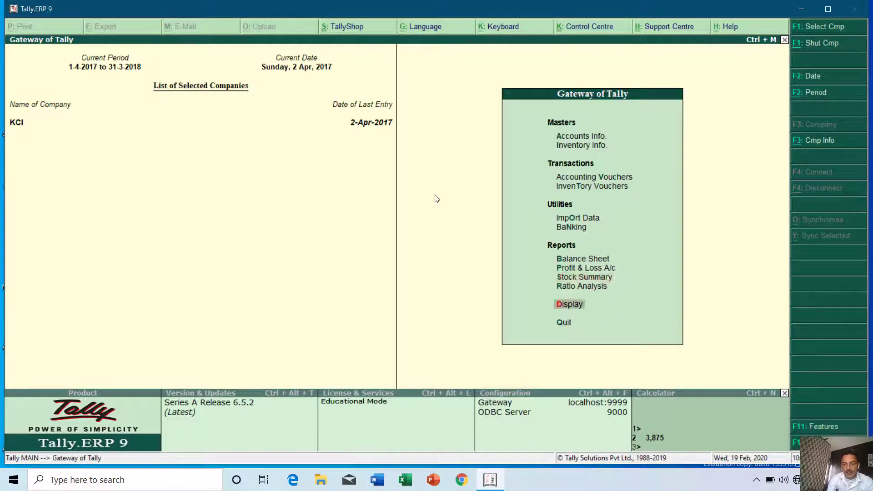
key("Return")
key("Down")
key("Down")
key("Return")
key("Down")
key("Down")
key("Down")
key("Down")
key("Return")
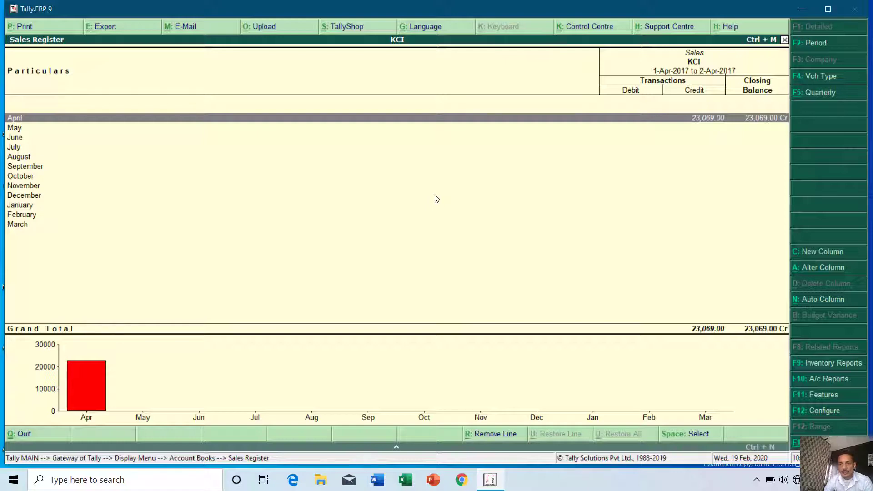
- List all April sales vouchers from the Sales Register
key("Return")
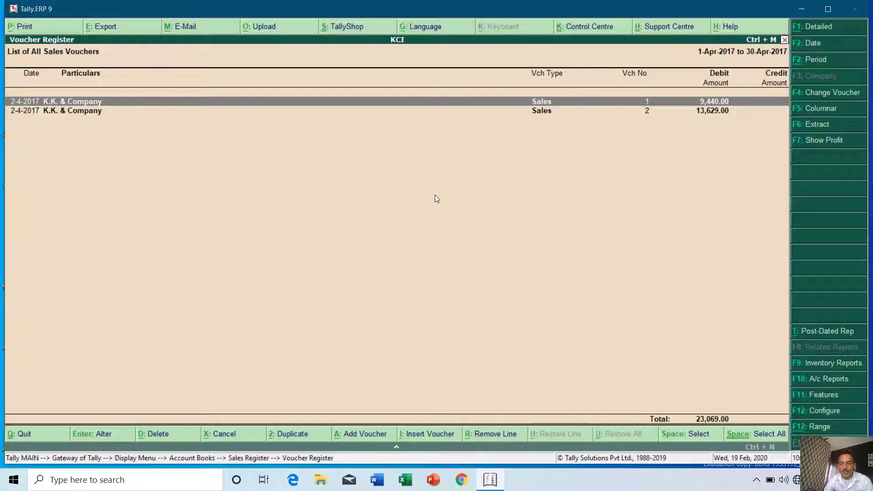
key("Down")
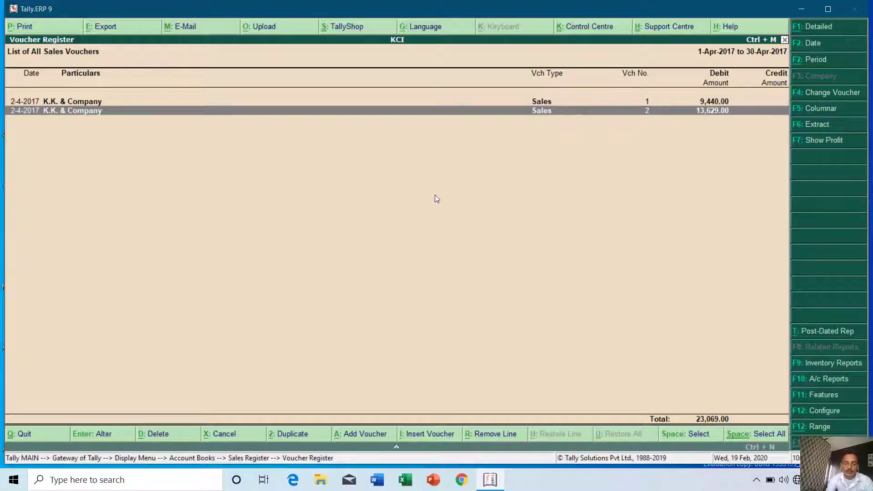
key("Escape")
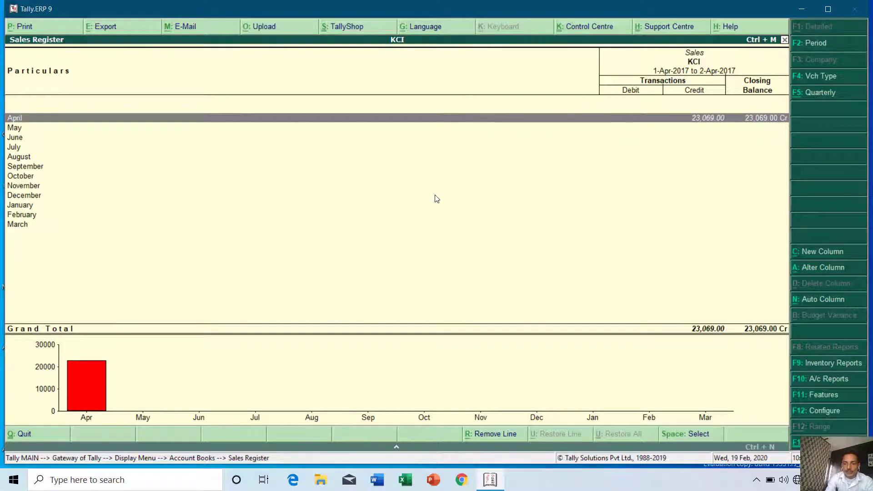
key("Return")
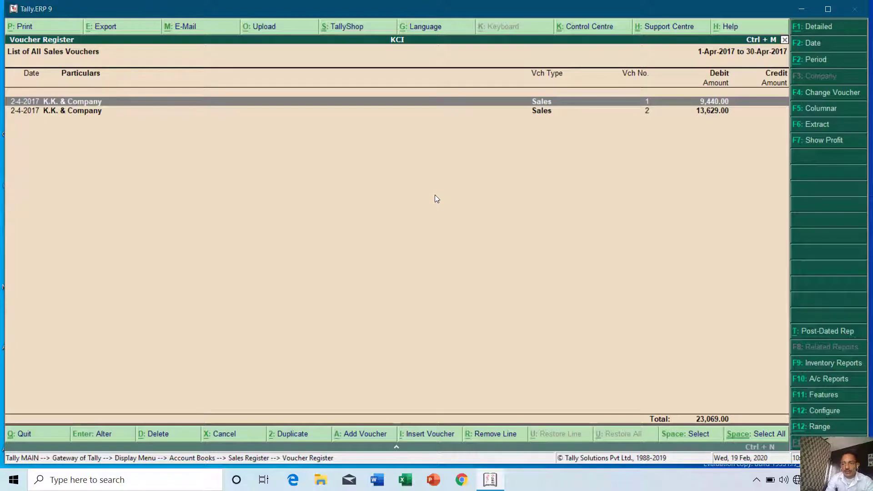
- Inspect sales vouchers No. 1 and No. 2 for their items, tax and amounts, and return to the Gateway of Tally
key("Return")
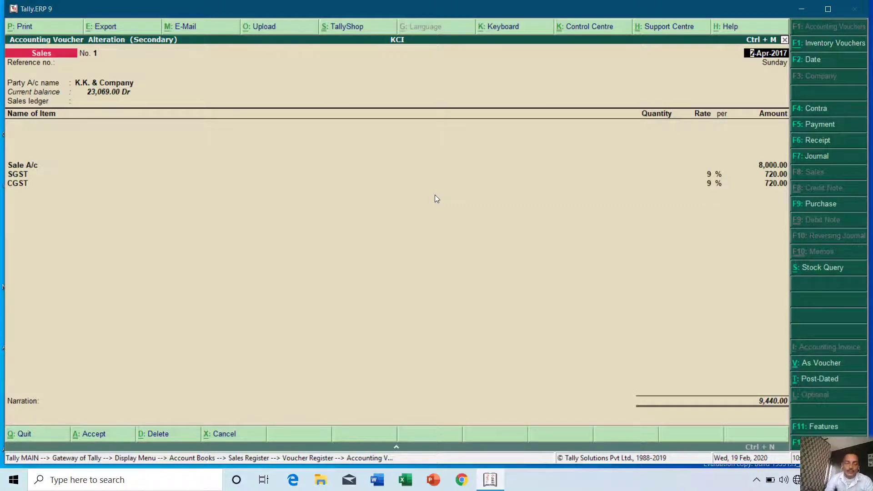
key("Escape")
key("Down")
key("Return")
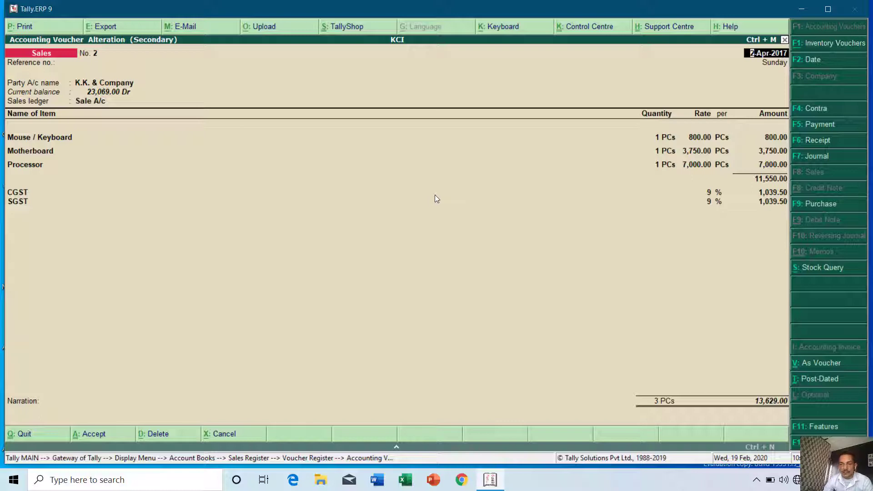
key("BackSpace")
key("Escape")
key("Return")
key("Escape")
key("Escape")
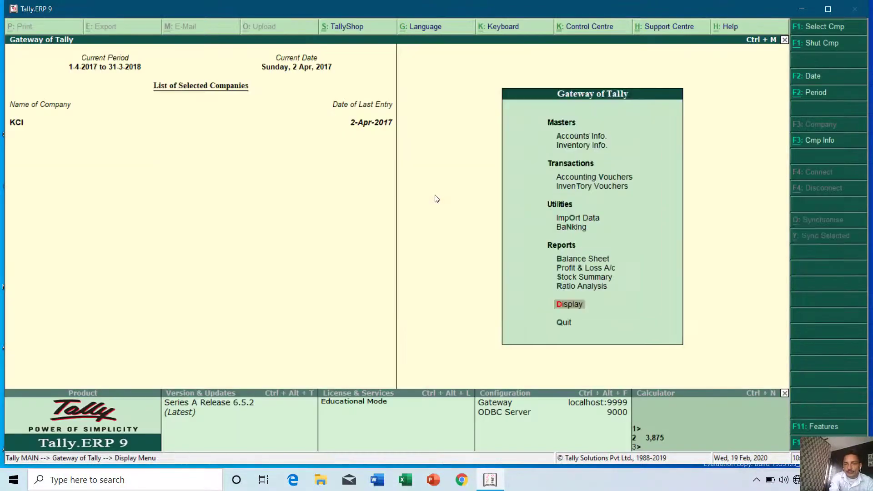
- Open the Profit & Loss A/c and drill down through Sales Accounts to the April vouchers of Sale A/c
key("Up")
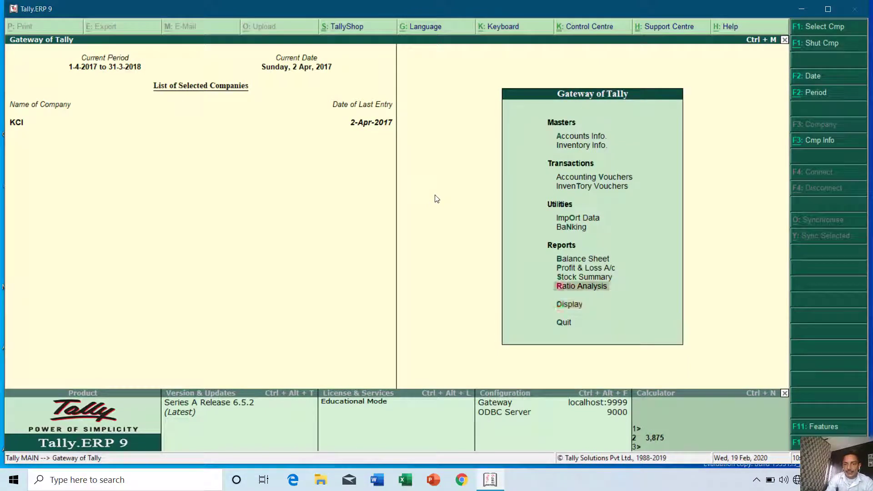
key("Up")
key("Up")
key("Return")
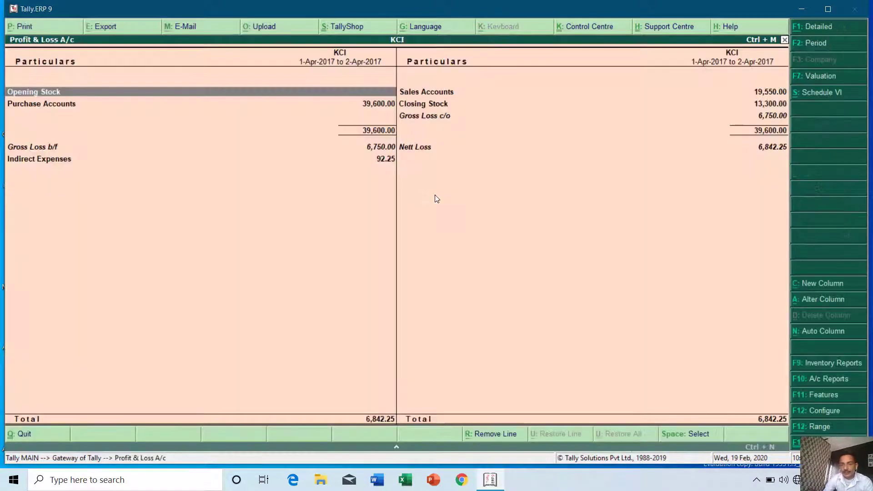
key("Right")
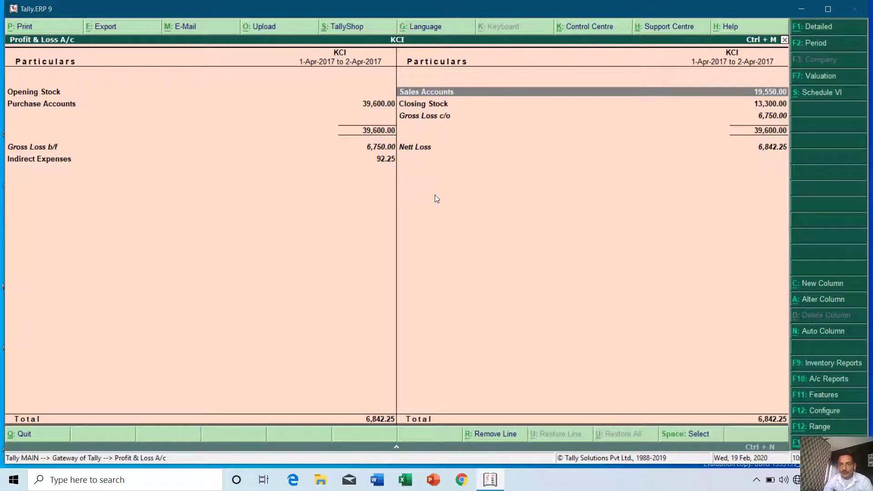
key("Return")
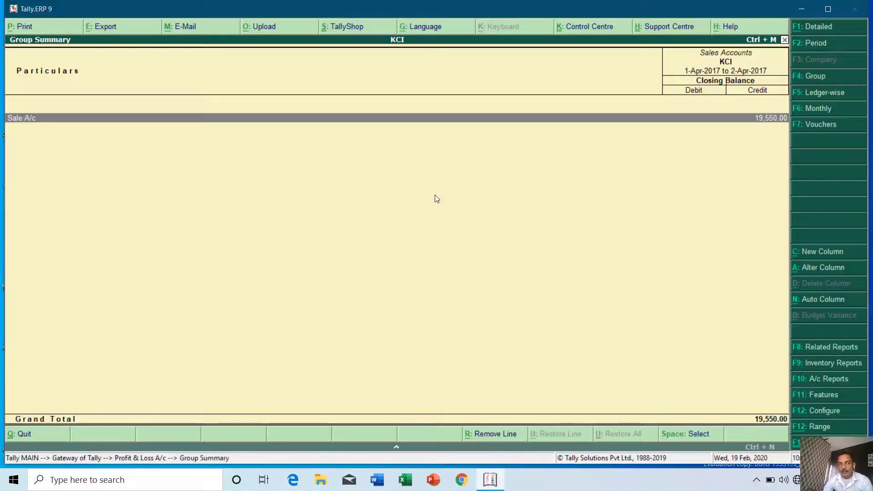
key("Return")
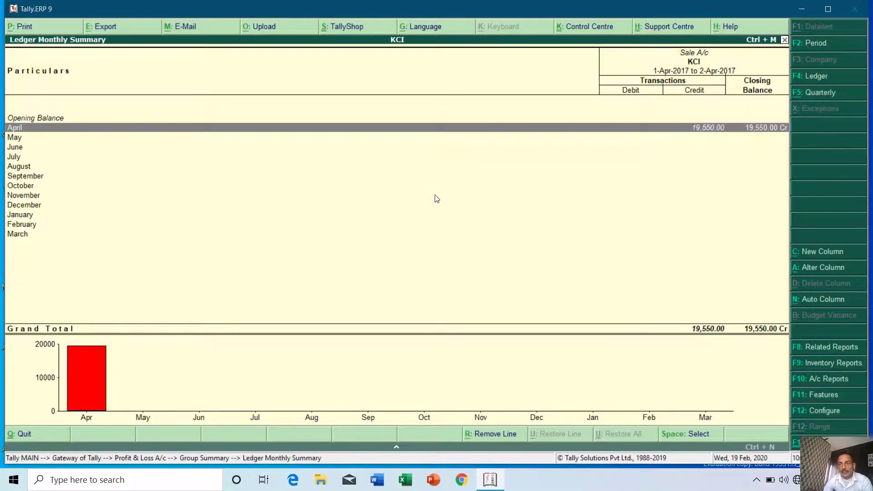
key("Return")
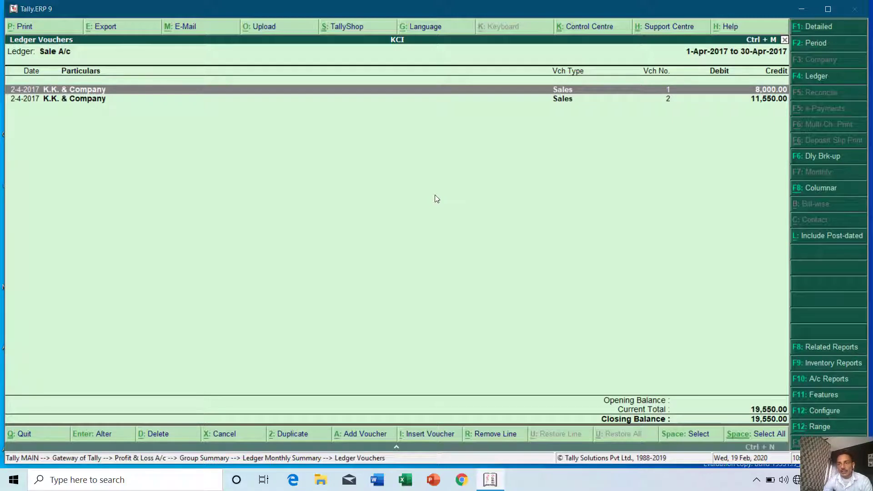
- Inspect sales vouchers No. 2 and No. 1 from the Sale A/c ledger, and go back to the Gateway of Tally
key("Down")
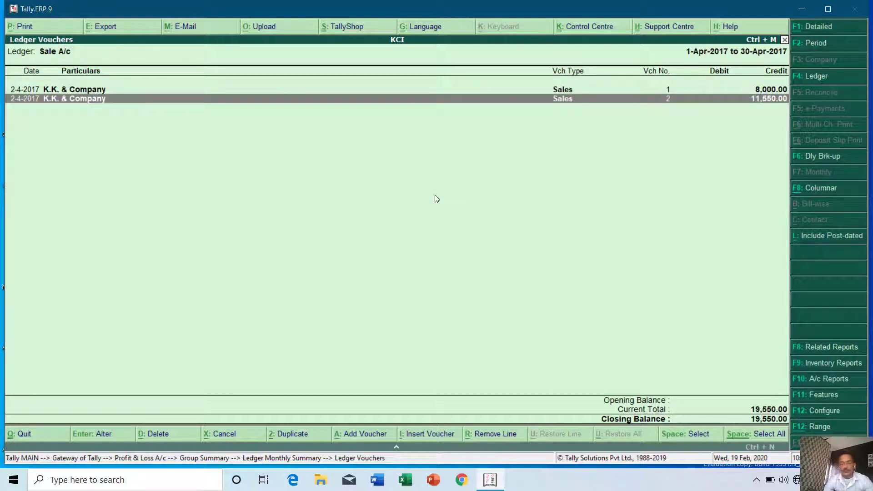
key("Return")
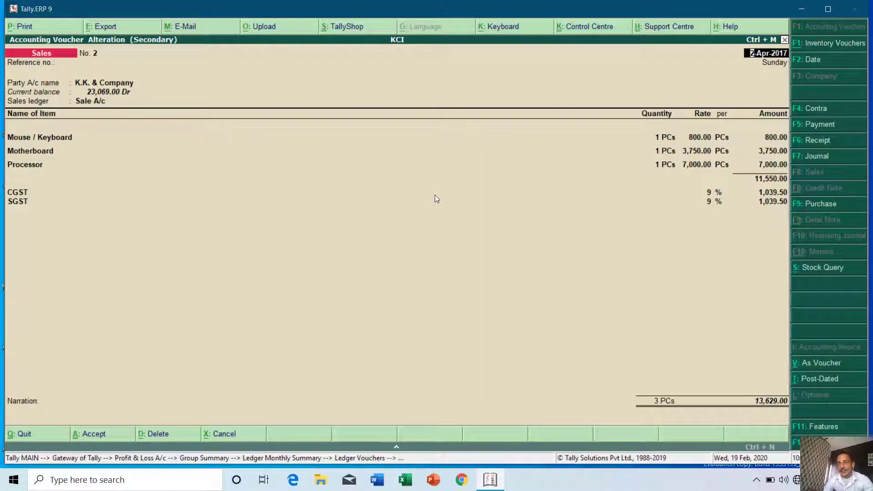
key("Escape")
key("Return")
key("Return")
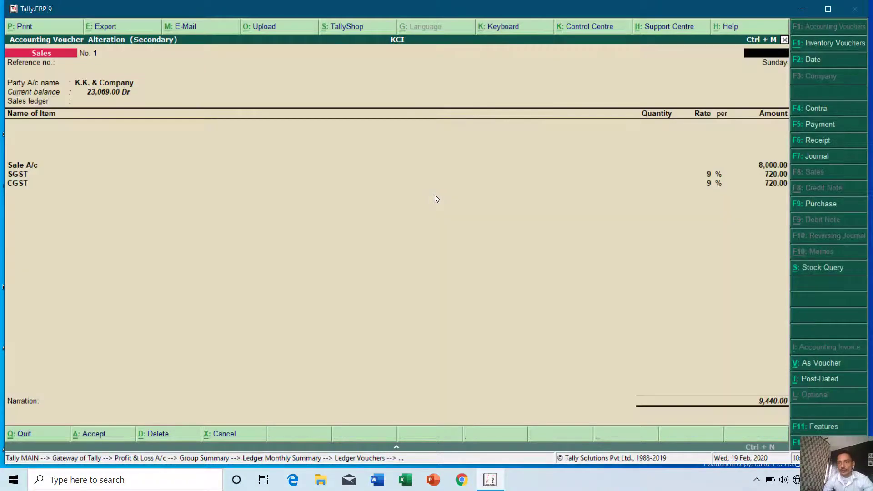
key("Escape")
key("Escape")
key("Escape")
key("Escape")
key("Escape")
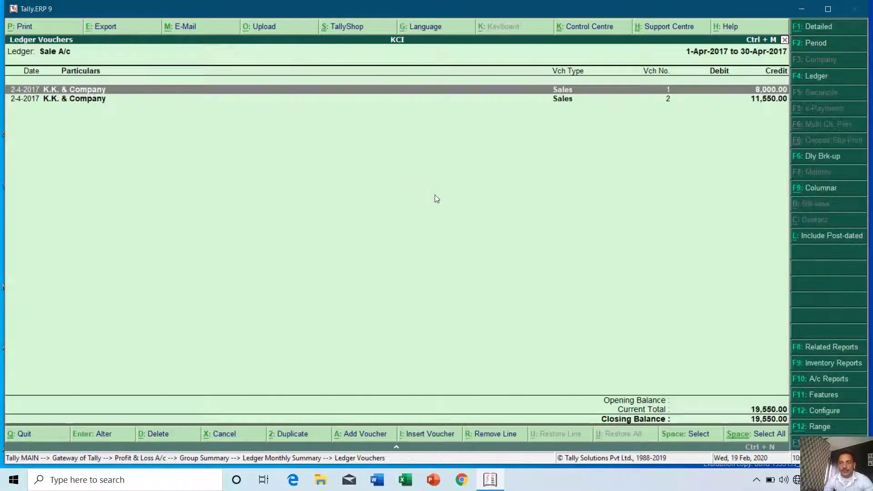
- Open the Purchase Register from the company's account books
key("Down")
key("Down")
key("Down")
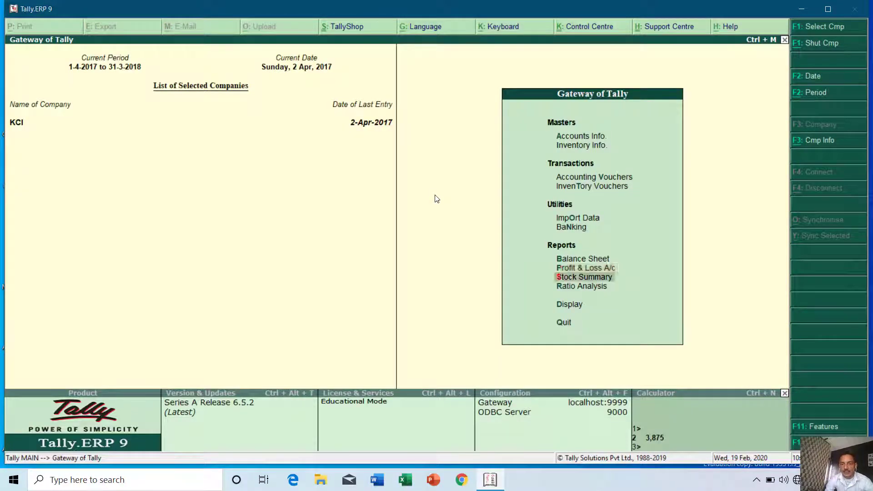
key("Return")
key("Down")
key("Down")
key("Down")
key("Up")
key("Return")
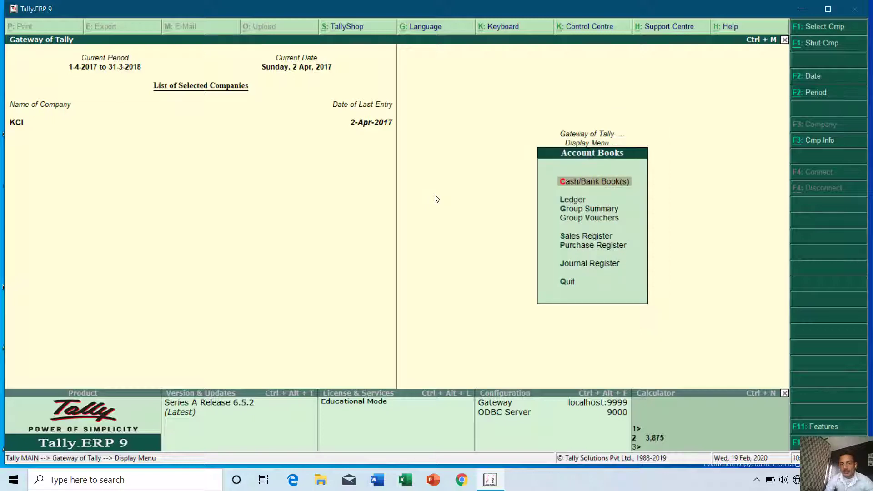
key("Down")
key("Down")
key("Down")
key("Down")
key("Down")
key("Return")
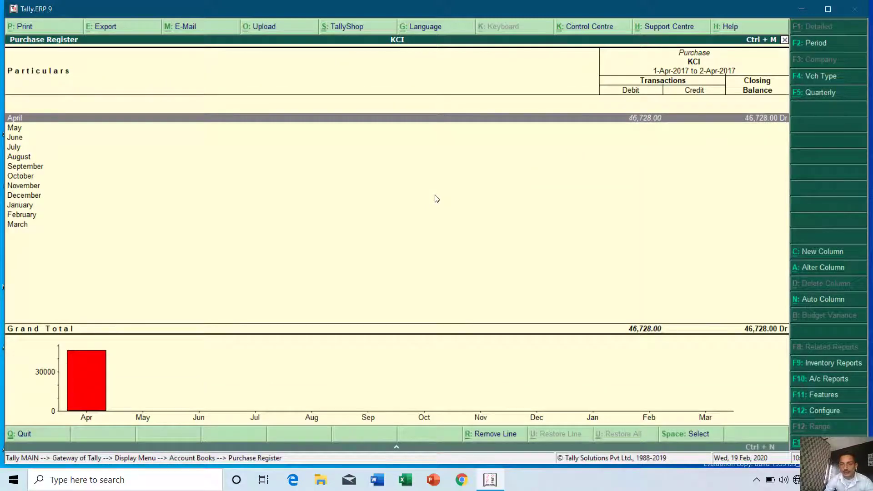
- List the April purchase vouchers and inspect purchase vouchers No. 1 and No. 2 for their items, tax and amounts
key("Return")
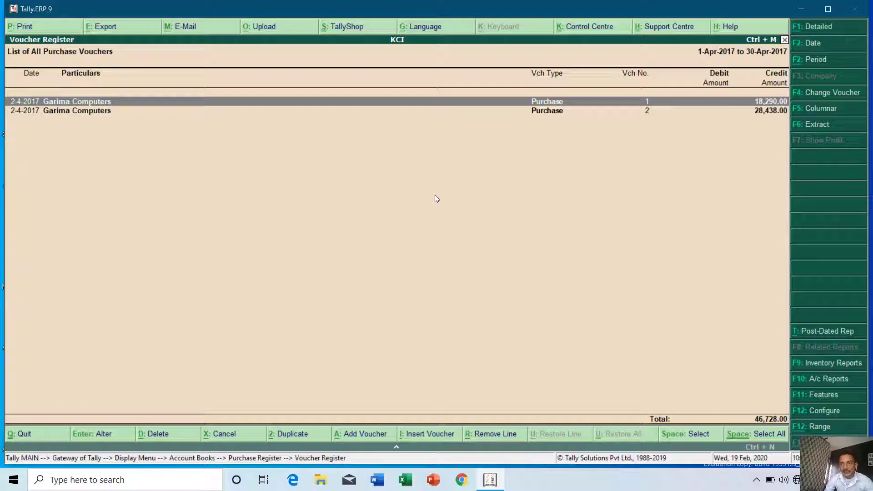
key("Down")
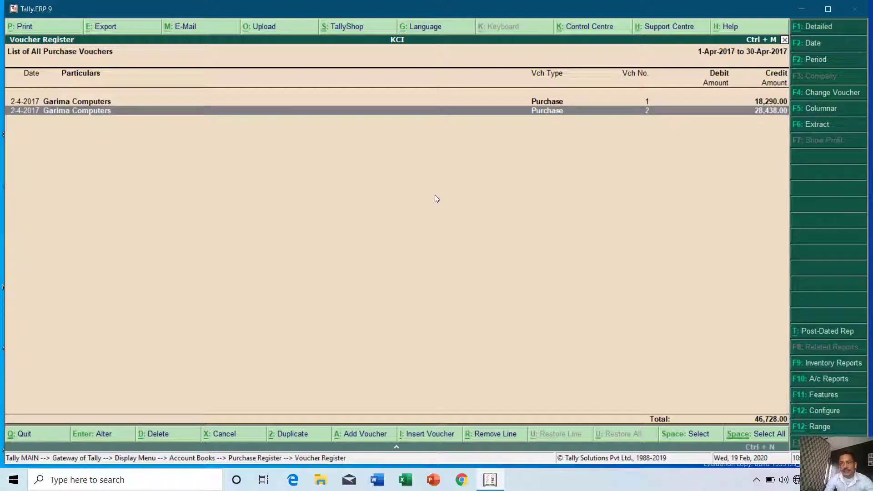
key("Up")
key("Return")
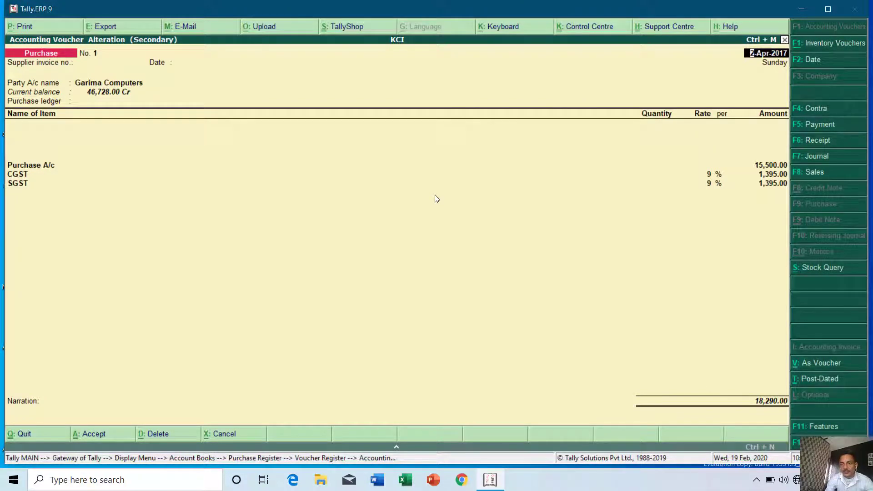
key("Escape")
key("Down")
key("Return")
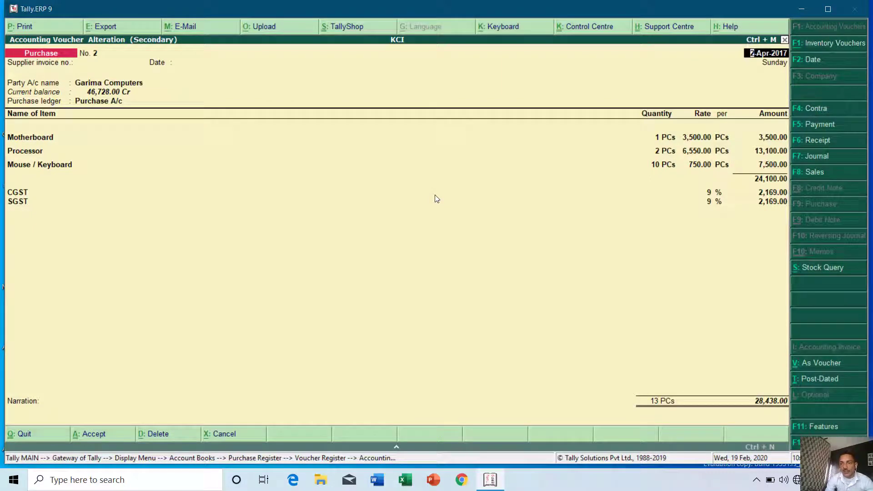
key("Escape")
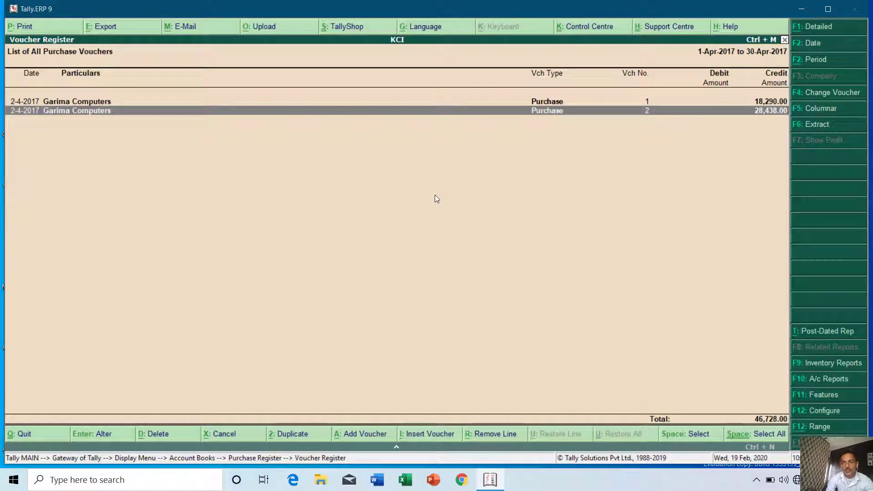
- Leave the purchase voucher list and reopen the Profit & Loss A/c
key("Escape")
key("Up")
key("Up")
key("Up")
key("Return")
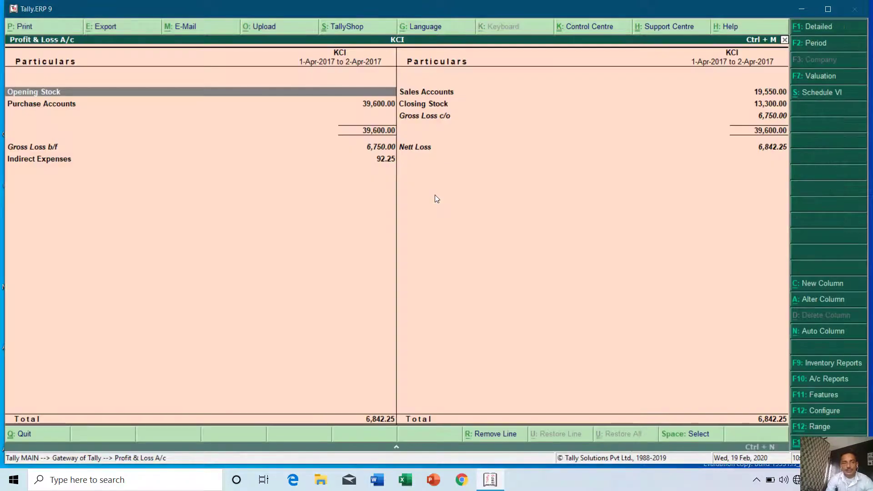
- Drill down from Purchase Accounts in the Profit & Loss A/c to the April vouchers of the Purchase A/c ledger
key("Down")
key("Return")
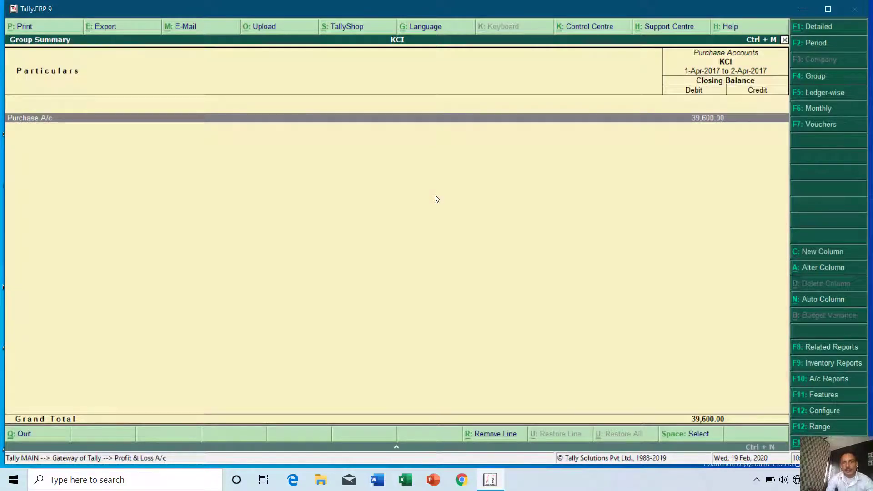
key("Return")
key("Return")
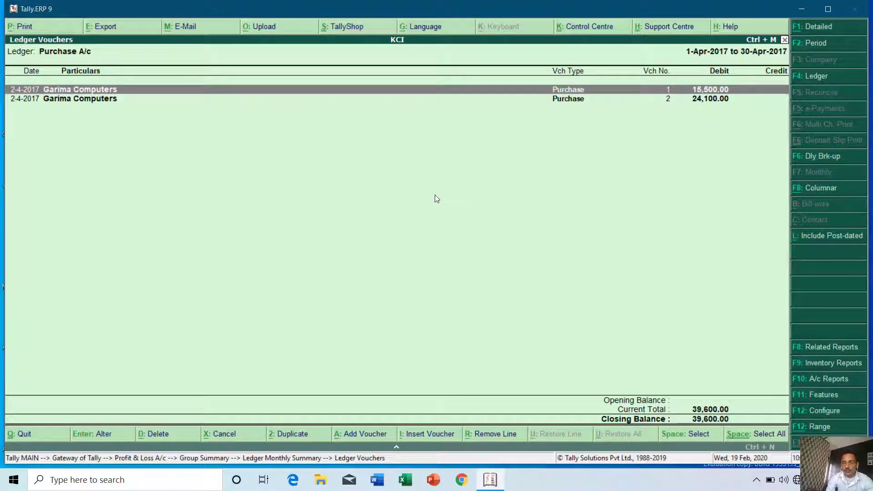
- Inspect purchase vouchers No. 1 and No. 2 from the ledger, and return to the Profit & Loss A/c
key("Return")
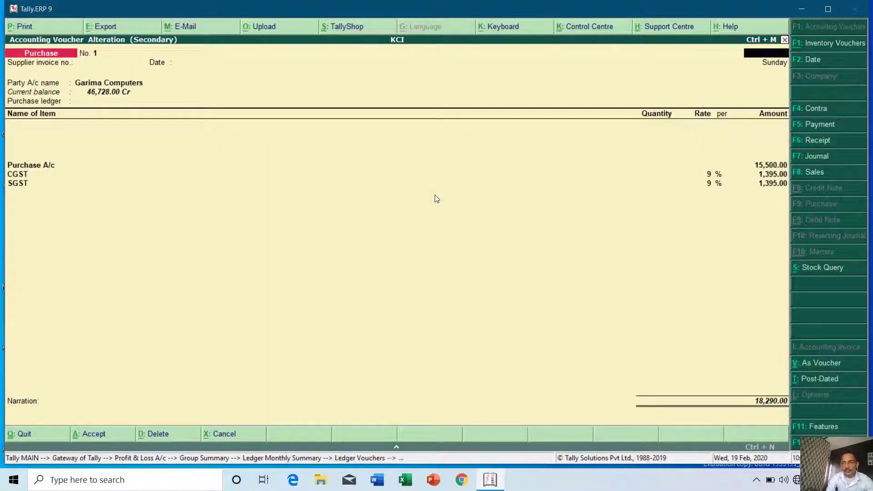
key("Escape")
key("Down")
key("Return")
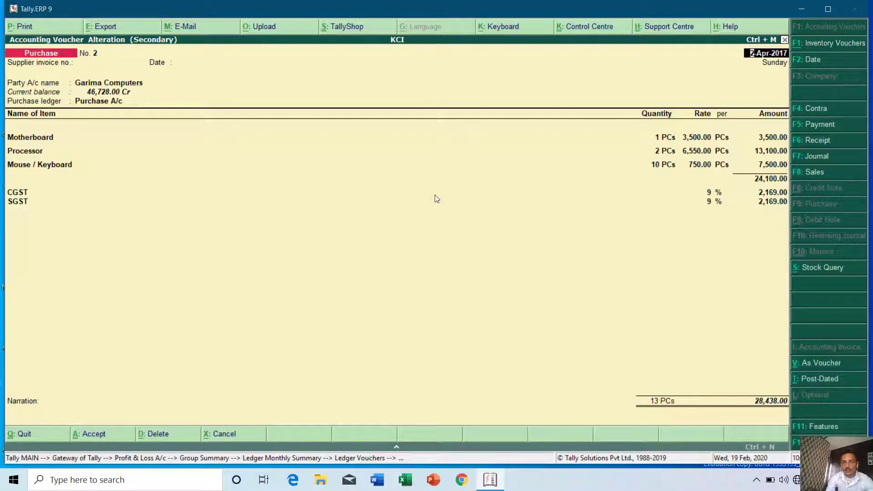
key("Escape")
key("Escape")
key("Escape")
key("Escape")
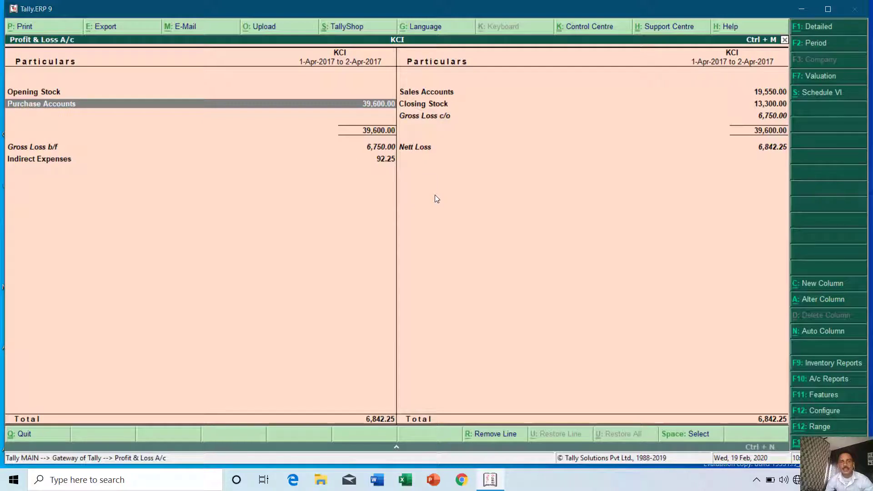
- Compare the Purchase Accounts, Sales Accounts, Closing Stock and Gross Loss lines in the Profit & Loss A/c
key("Right")
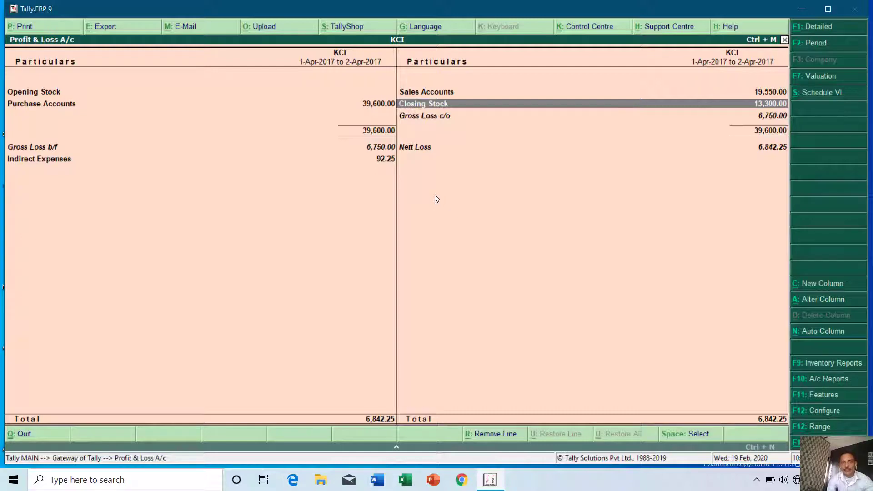
key("Down")
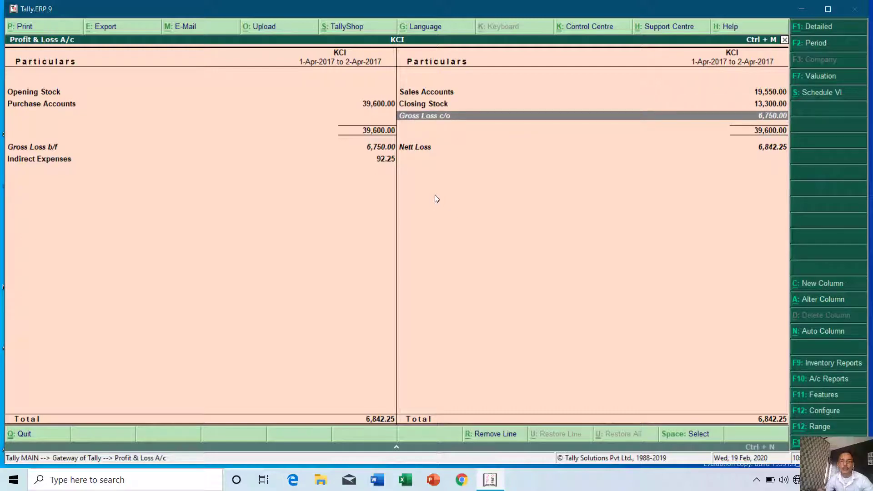
key("Left")
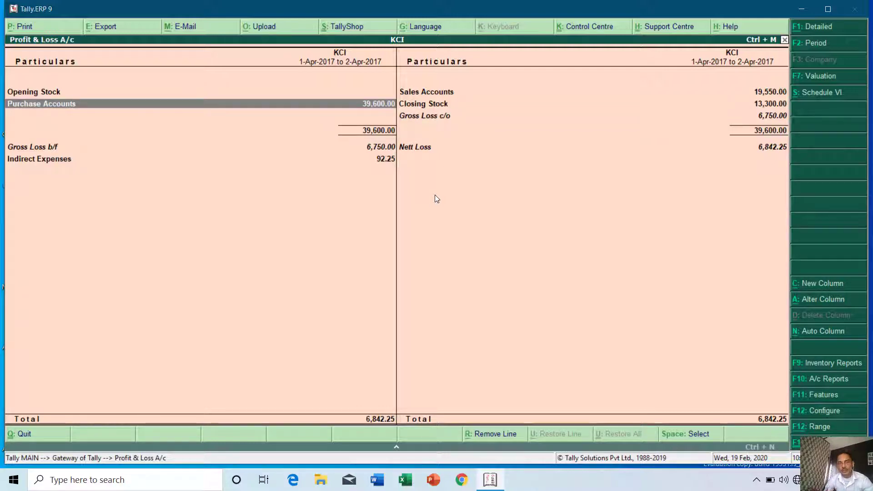
key("Right")
key("Up")
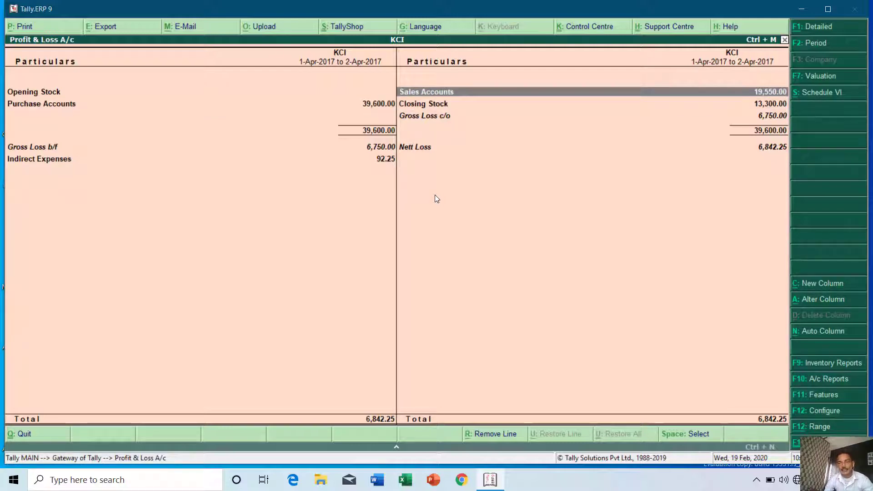
key("Left")
key("Down")
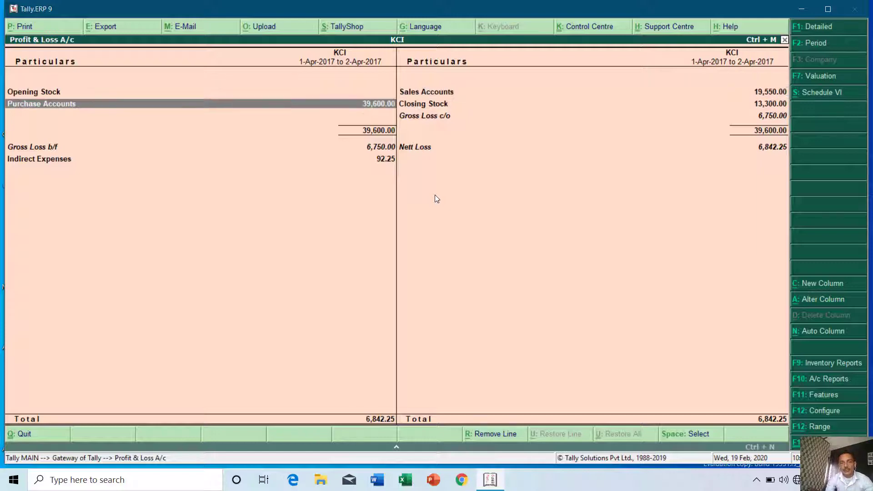
key("Right")
key("Up")
key("Left")
key("Right")
key("Down")
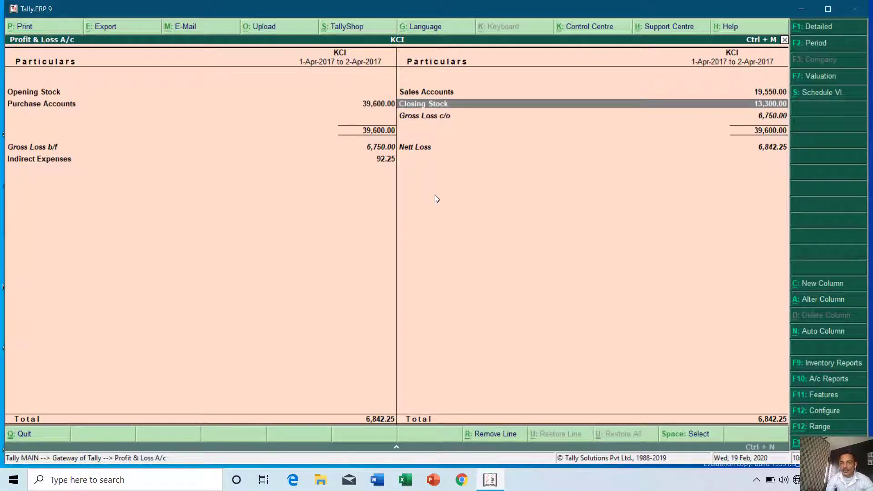
key("Down")
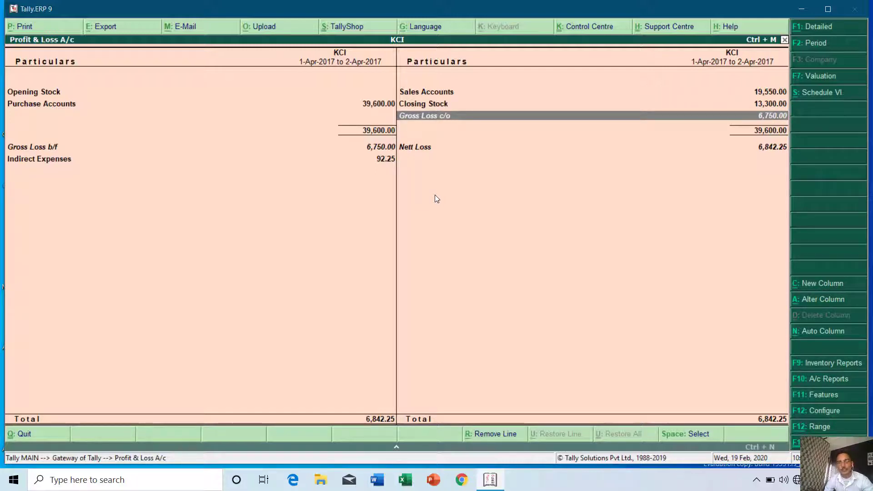
key("Down")
key("Up")
- Reopen the Purchase A/c vouchers for April, examine the items in purchase voucher No. 2, and back out of the ledger
key("Left")
key("Return")
key("Return")
key("Return")
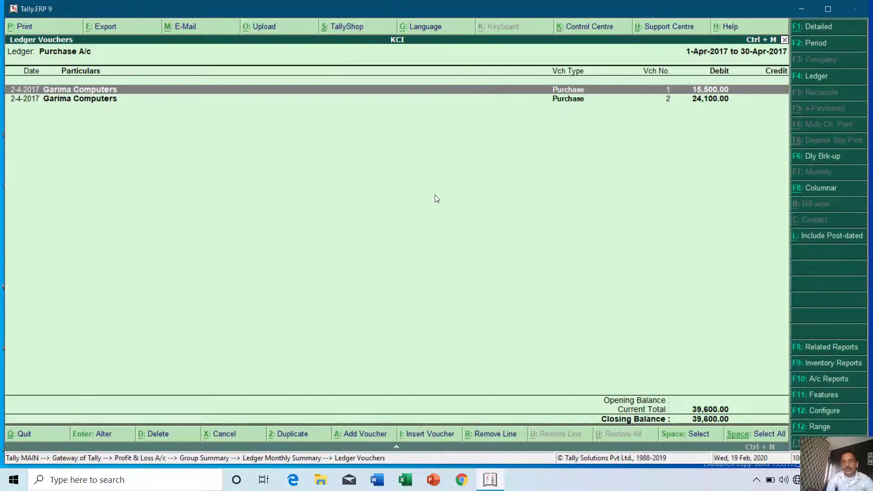
key("Down")
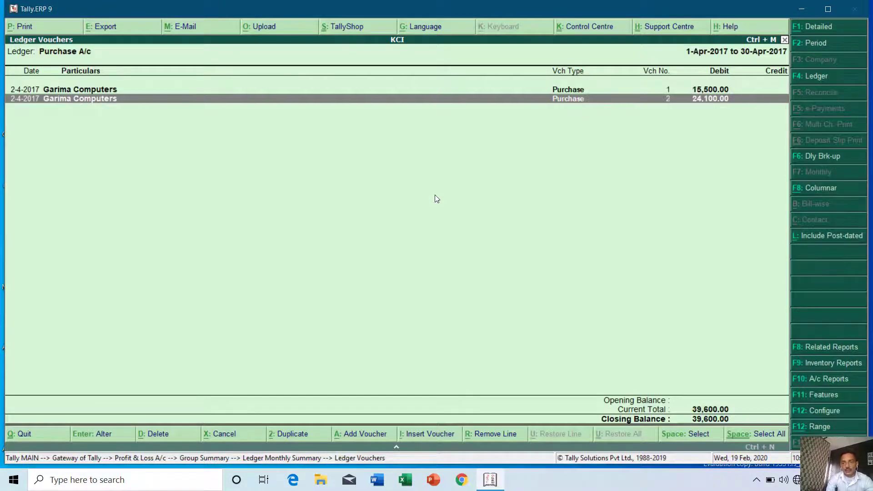
key("Return")
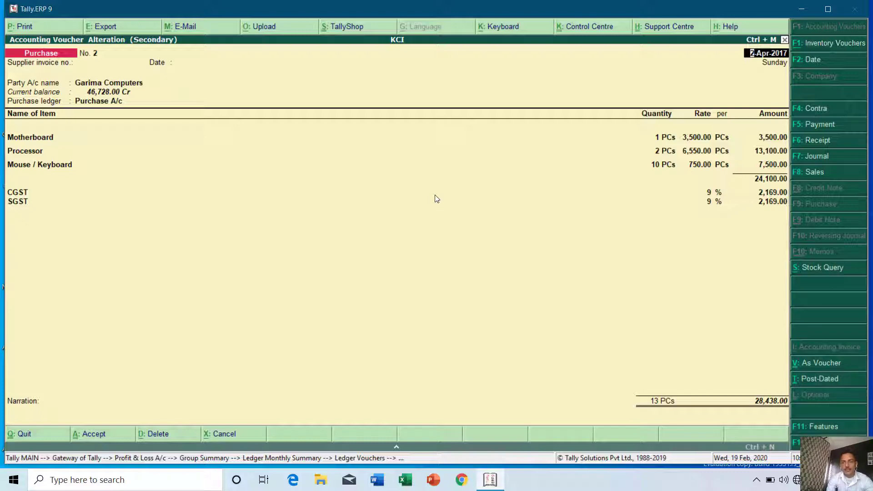
key("Escape")
key("Escape")
key("Escape")
- Drill down from Sales Accounts to sales voucher No. 2, examine its items, and return to the Gross Loss line in the Profit & Loss A/c
key("Right")
key("Up")
key("Return")
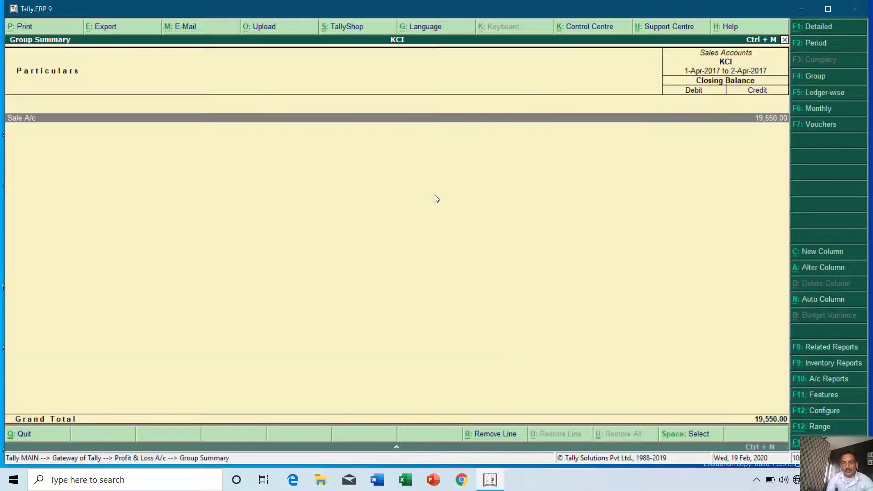
key("Return")
key("Return")
key("Down")
key("Return")
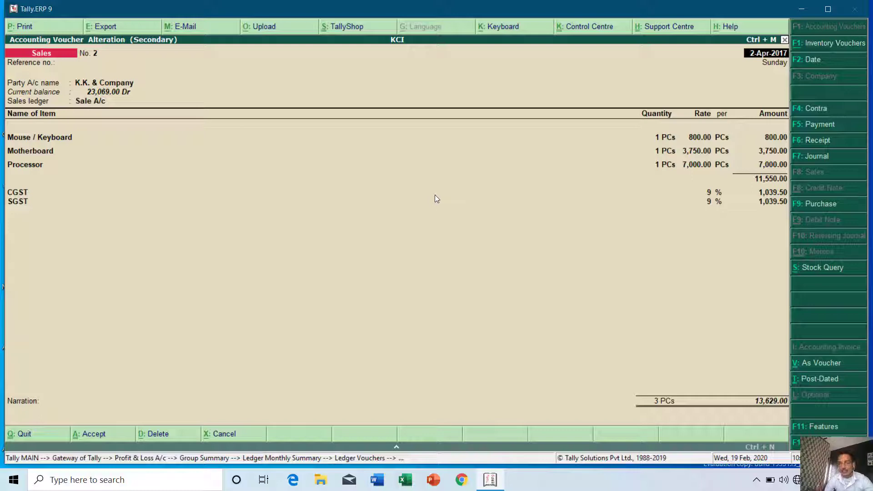
key("Escape")
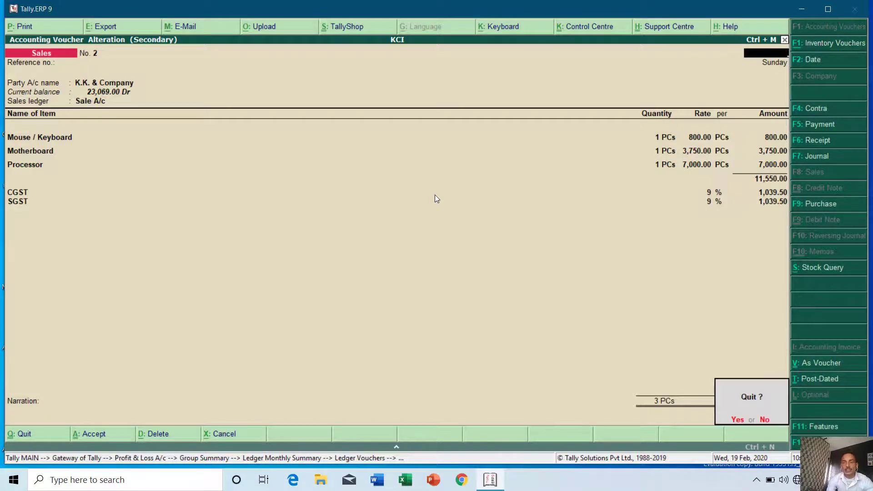
key("y")
key("Escape")
key("Escape")
key("Escape")
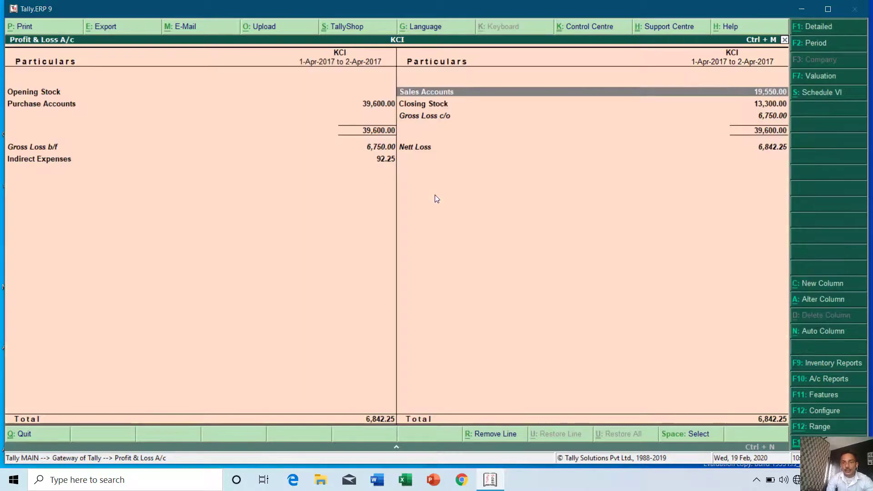
key("Down")
key("Down")
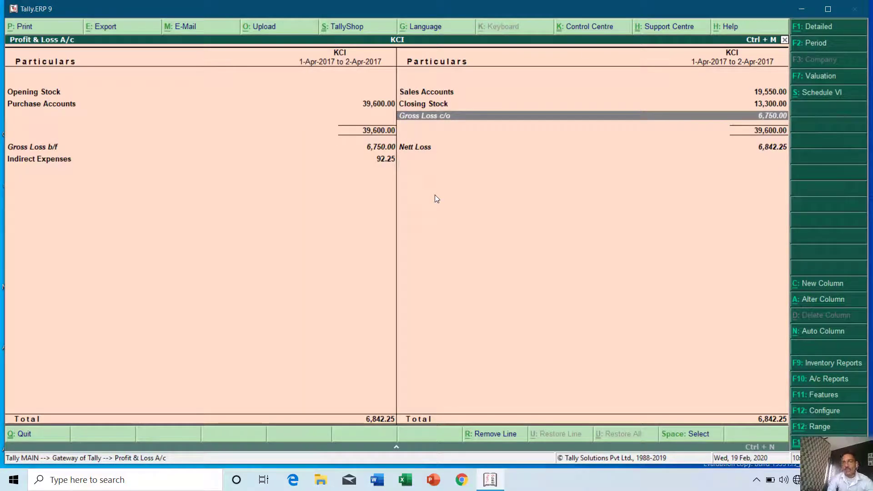
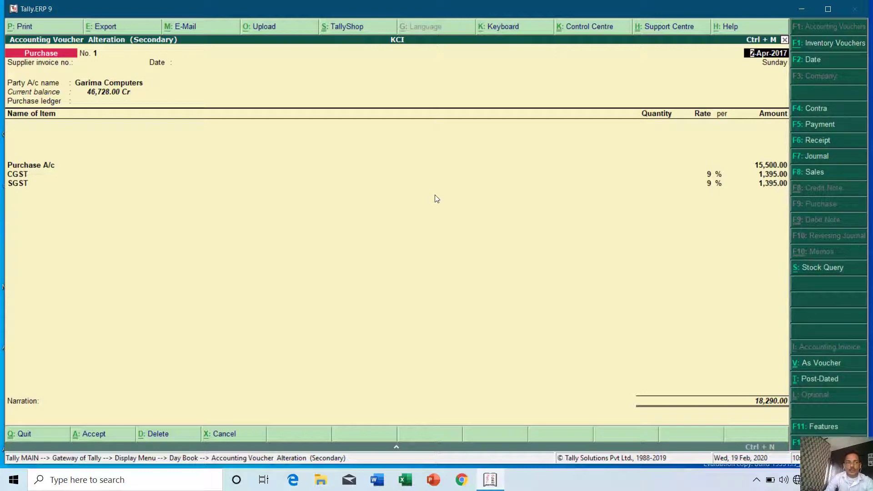
- Set the purchase ledger of purchase voucher No. 1 to Purchase A/c, keeping its date and party details
key("Return")
key("Return")
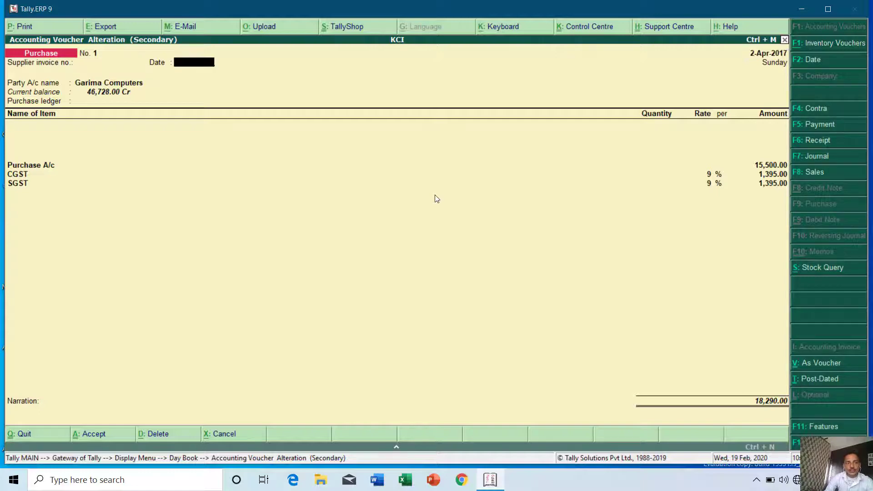
key("Return")
key("Return")
key("Return")
key("Return")
key("Return")
key("Return")
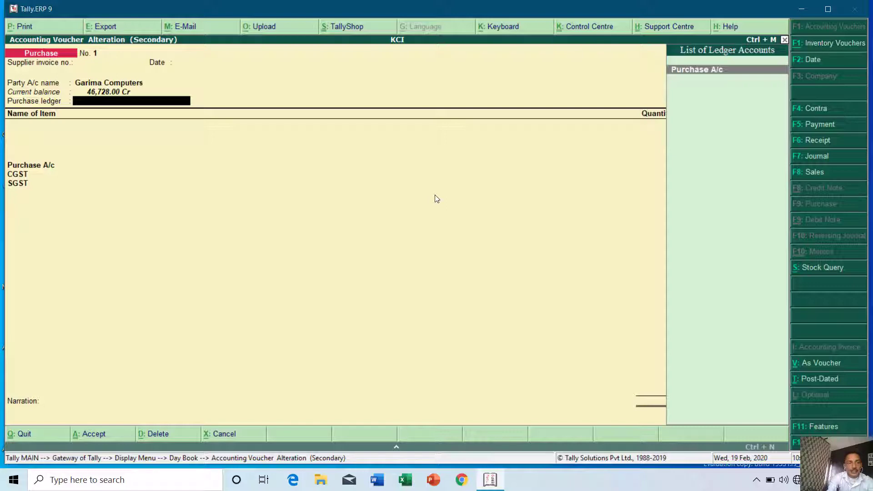
type("Purc")
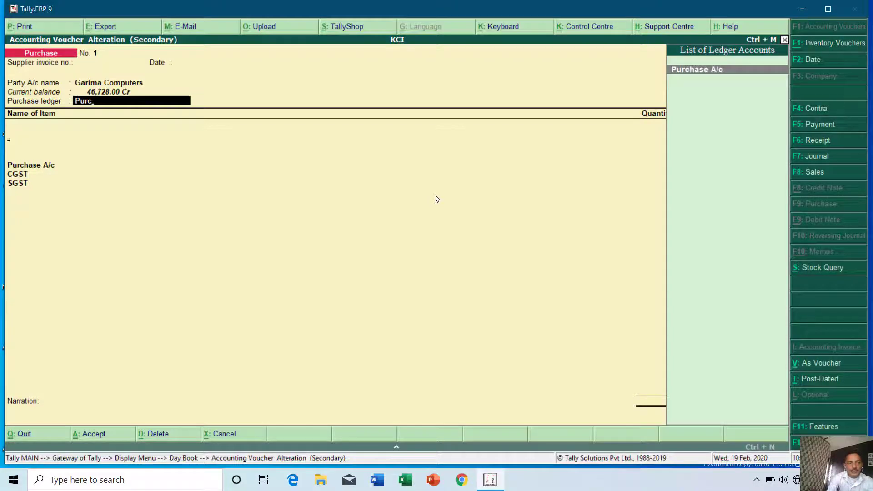
key("Return")
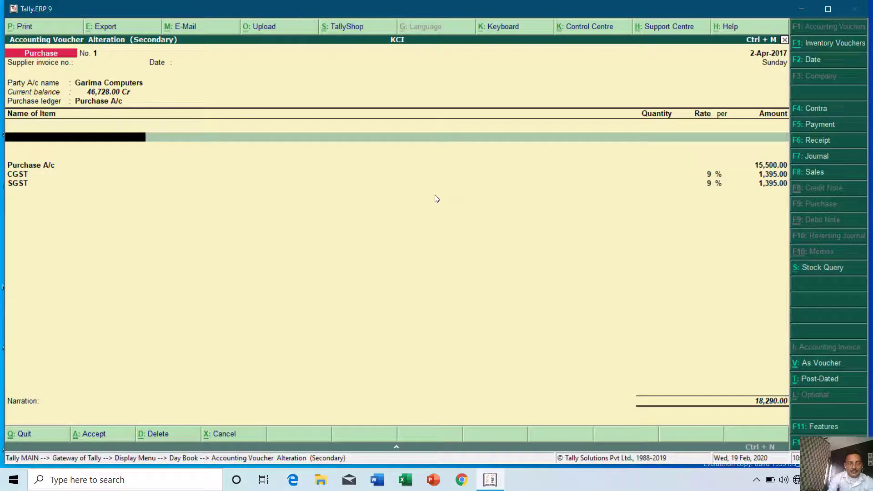
- Add the stock item Motherboard to the voucher with a quantity of 4 PCs at a rate of 3,750, and end the item list
type("Moth")
key("Return")
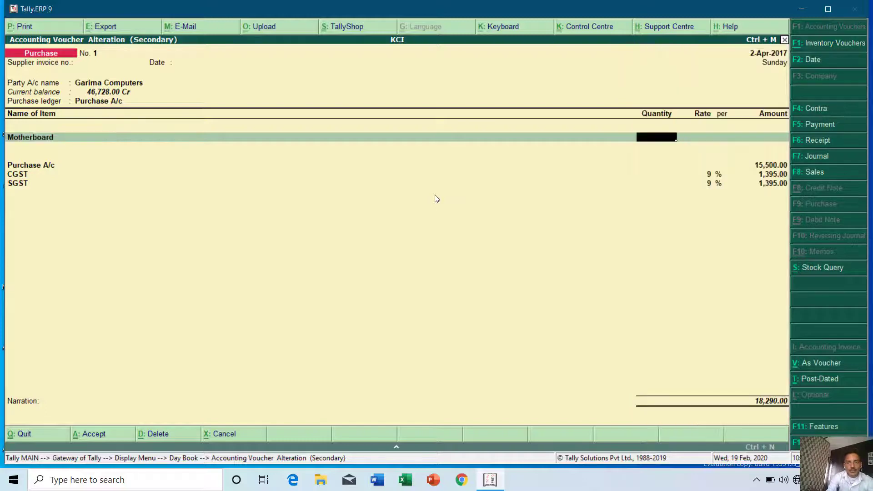
type("4")
key("Return")
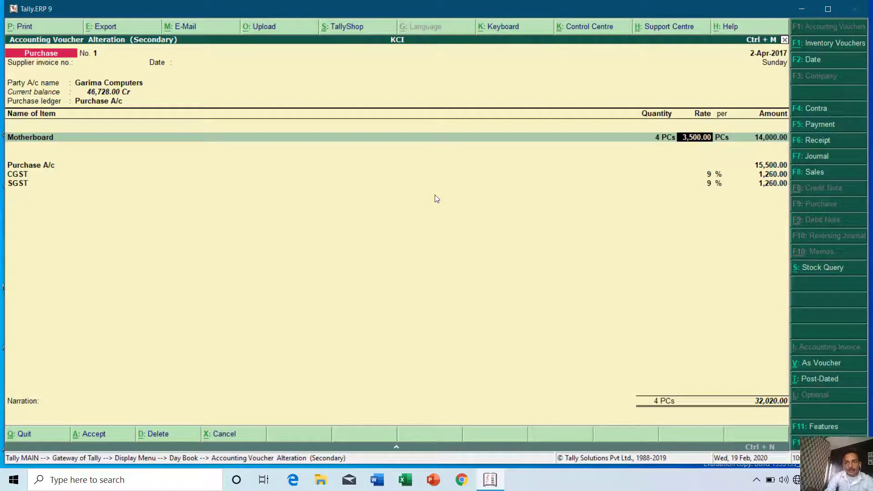
type("3750")
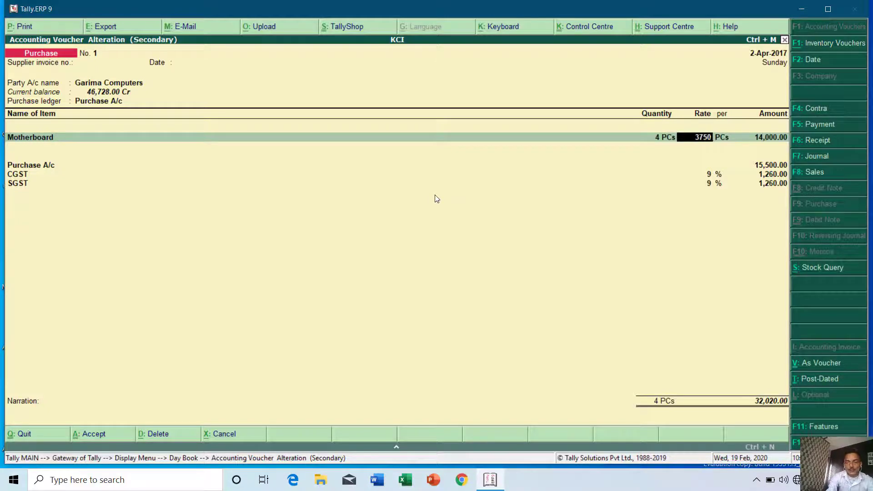
key("Return")
key("Return")
key("Return")
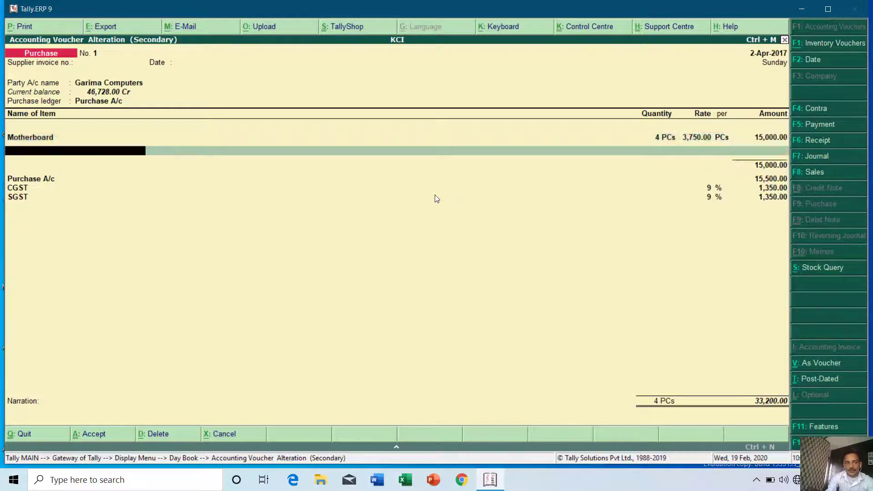
key("Return")
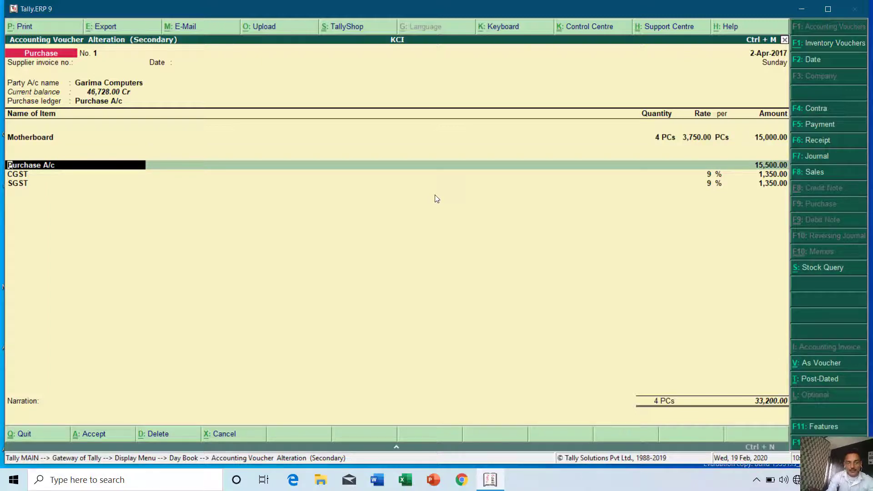
- Remove the Purchase A/c ledger line above the CGST and SGST lines of the voucher
key("BackSpace")
key("Down")
key("Up")
key("Up")
key("Up")
key("Up")
key("Up")
key("Up")
key("Up")
key("Up")
key("Up")
key("Up")
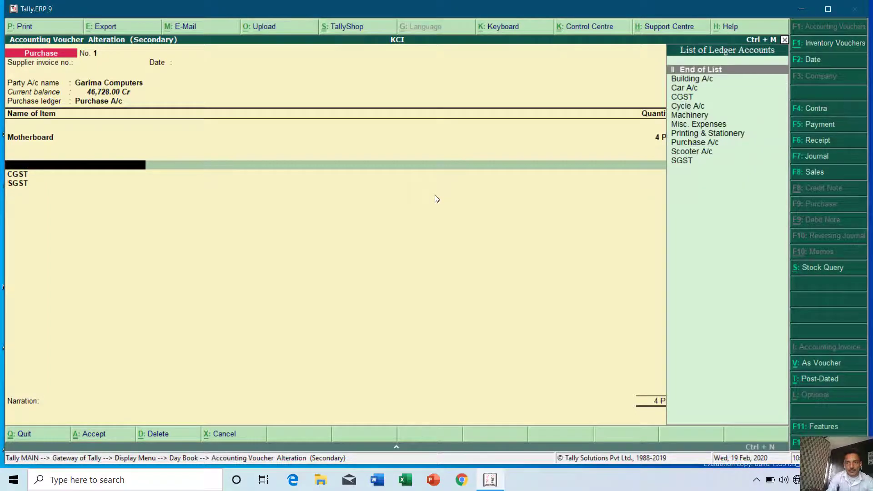
key("Return")
- Keep the CGST and SGST lines at 9%, leave the narration empty, and save purchase voucher No. 1
key("Return")
key("Return")
key("Return")
key("Return")
key("Return")
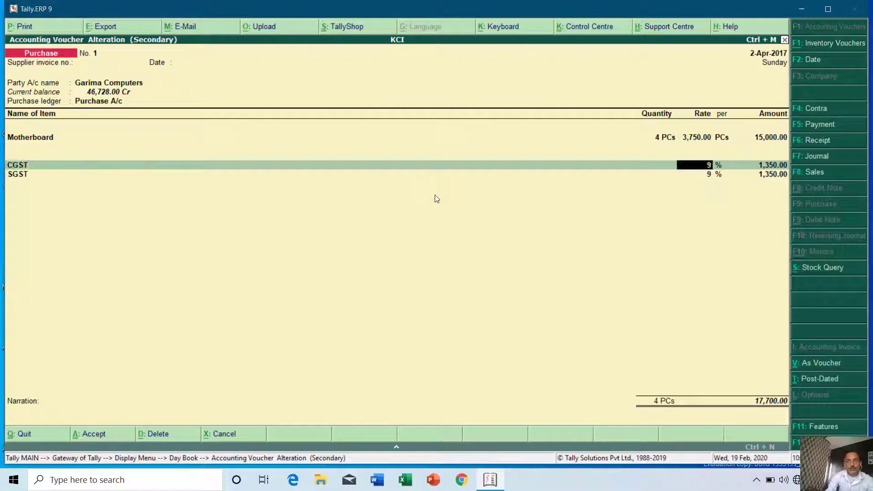
key("Return")
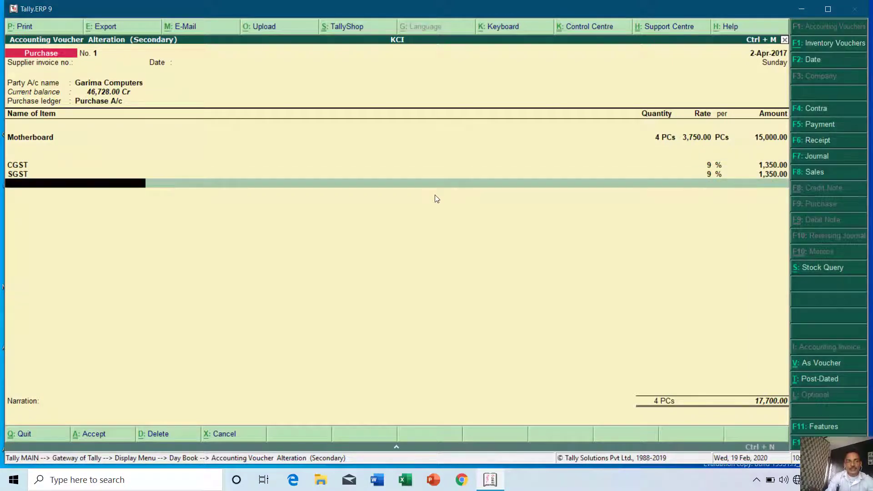
key("Return")
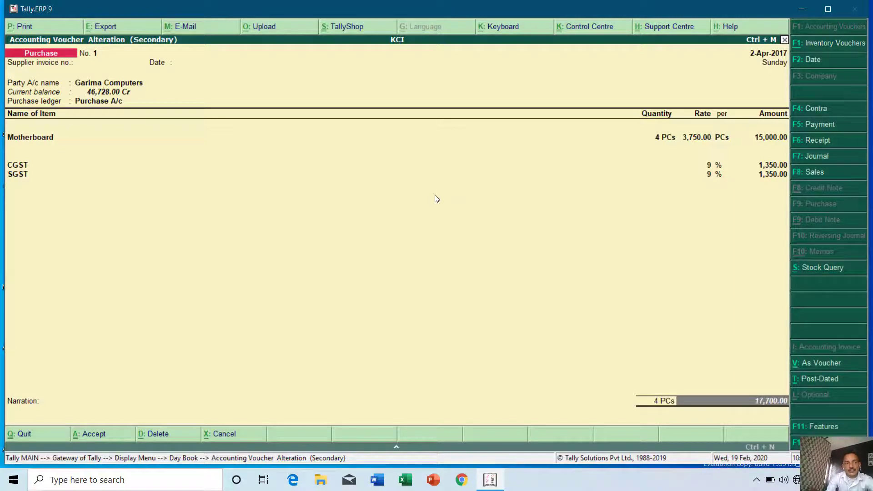
key("Return")
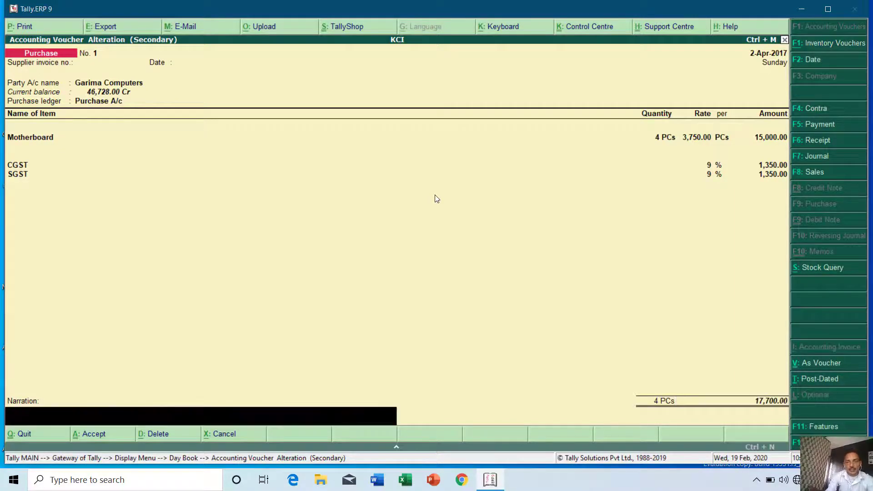
key("Return")
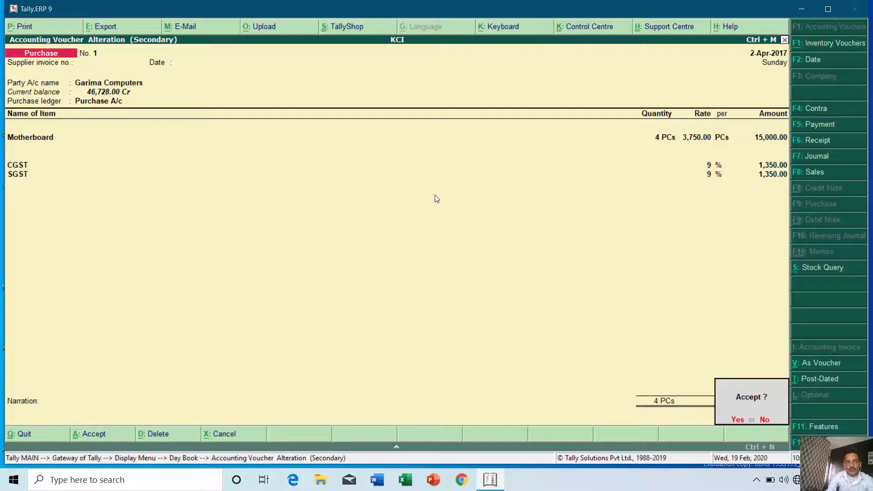
key("Return")
- Open sales voucher No. 1 from the Day Book and set its sales ledger to Sale A/c, keeping the date and party details
key("Up")
key("Up")
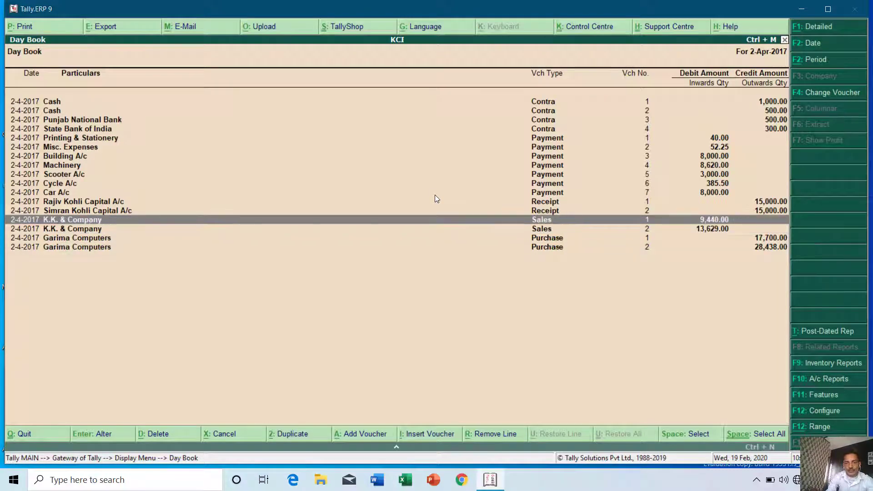
key("Return")
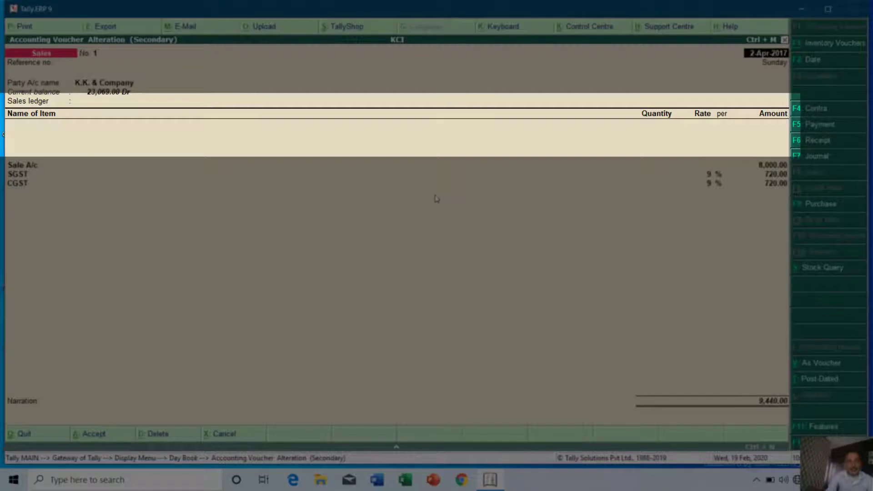
key("Return")
key("Return")
key("Return")
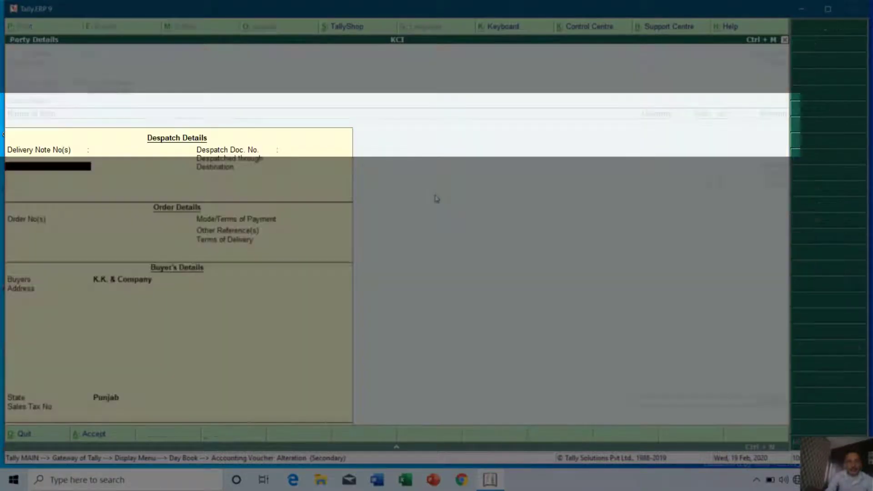
key("Return")
key("Return")
key("Return")
key("Return")
key("Return")
key("Return")
key("Return")
key("Return")
key("Return")
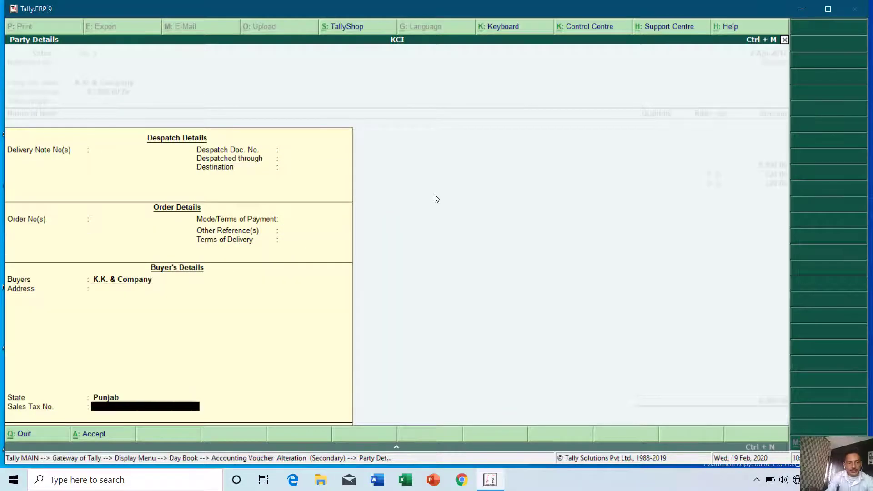
type("Sale")
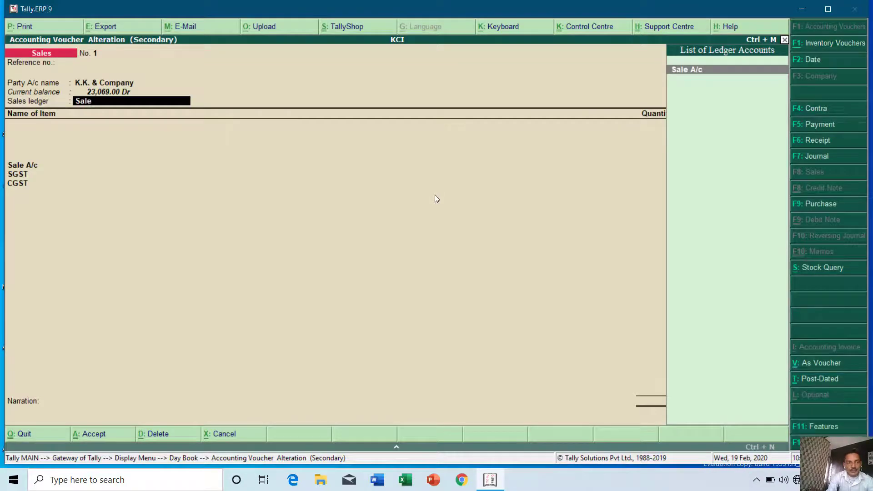
key("Return")
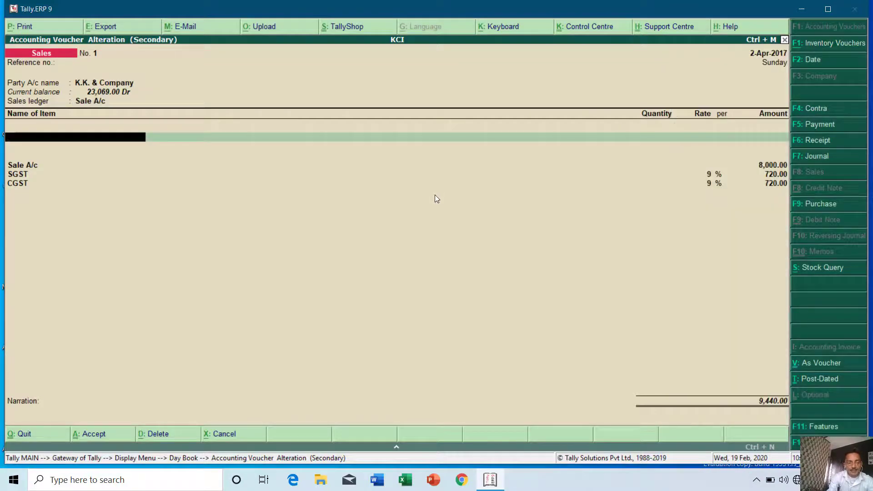
- Add the stock item Motherboard to the sales voucher with a quantity of 2 PCs at a rate of 3,850
type("Moth")
key("Return")
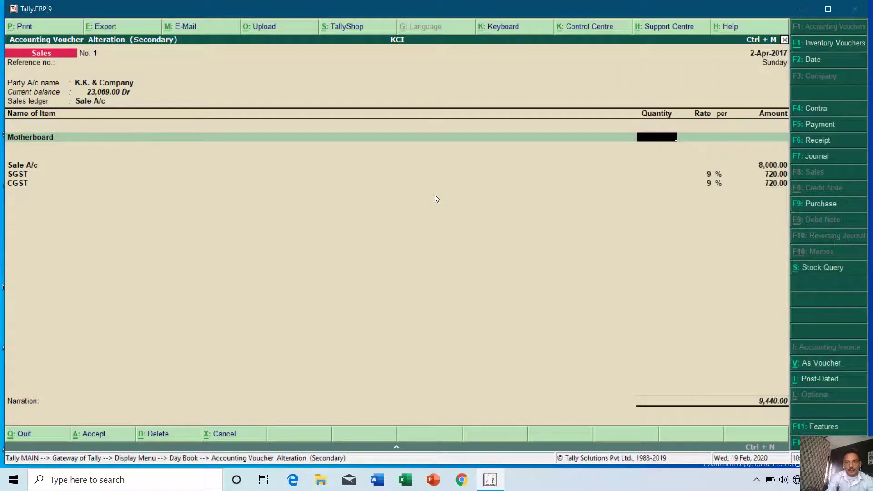
type("2")
key("Return")
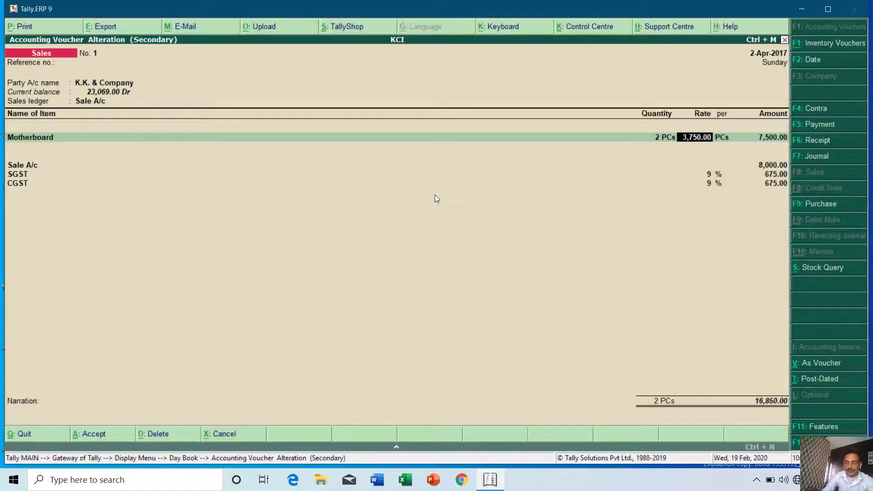
type("3850")
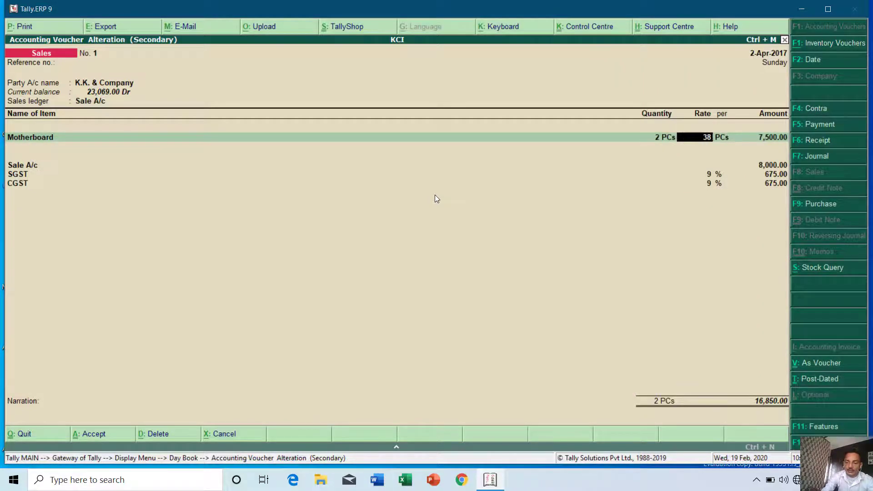
key("Return")
key("Return")
key("Return")
key("Return")
key("Return")
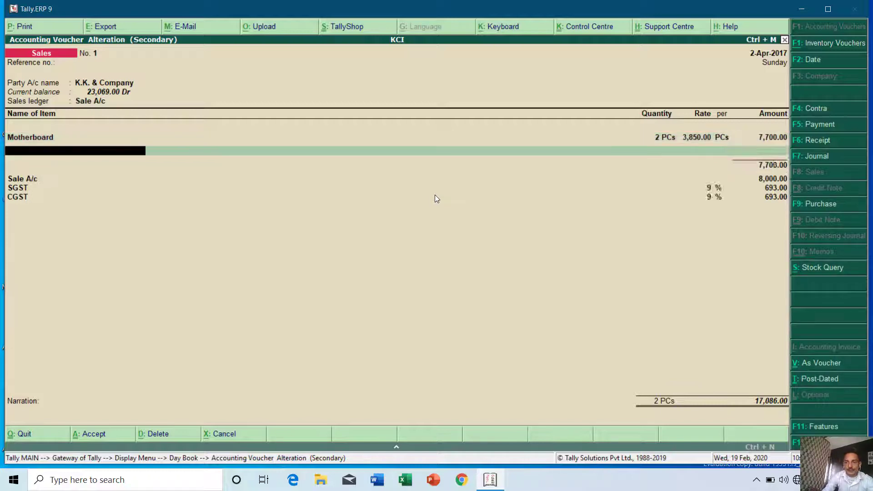
- End the item list, keep the existing Sale A/c, SGST and CGST lines, and save sales voucher No. 1
key("Return")
key("Return")
key("Return")
key("Return")
key("Return")
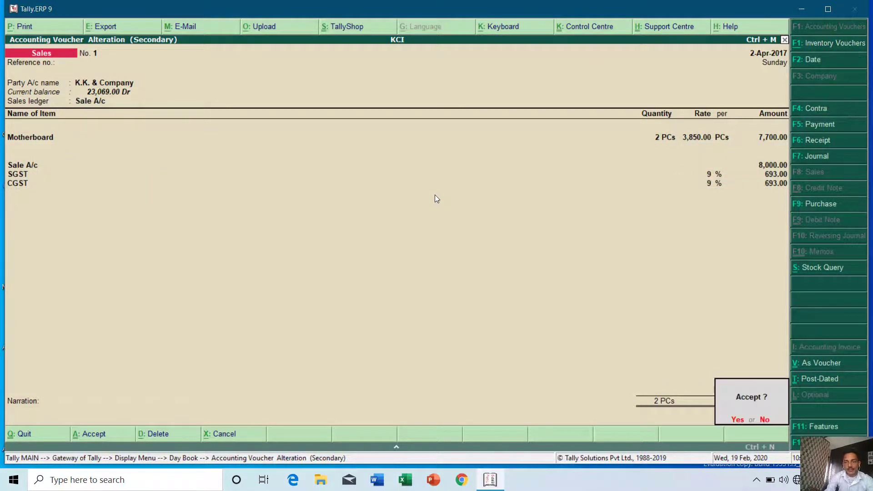
key("Return")
- Open the Profit & Loss A/c, examine its sales, closing stock and gross profit lines, and return to the Gateway of Tally
key("Escape")
key("Escape")
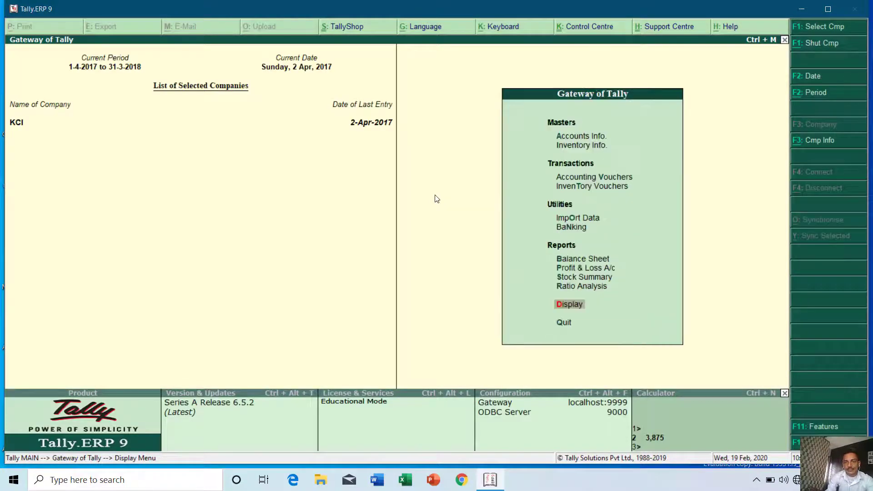
key("Up")
key("Up")
key("Up")
key("Return")
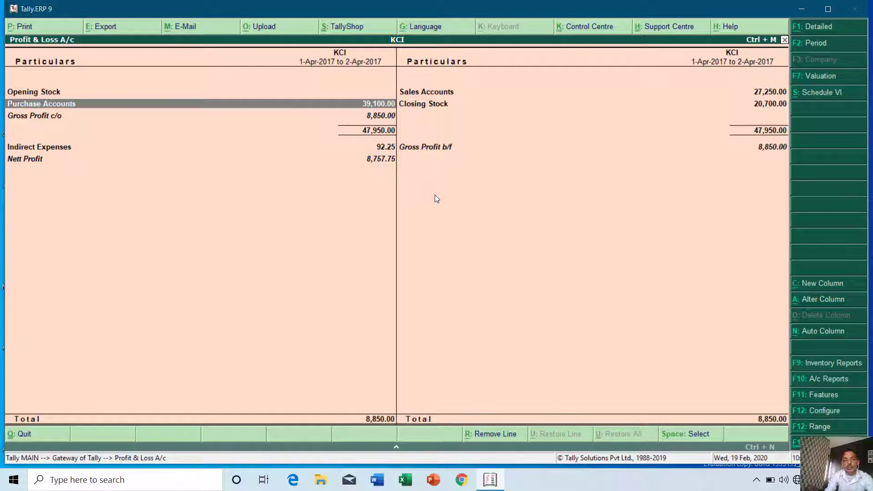
key("Right")
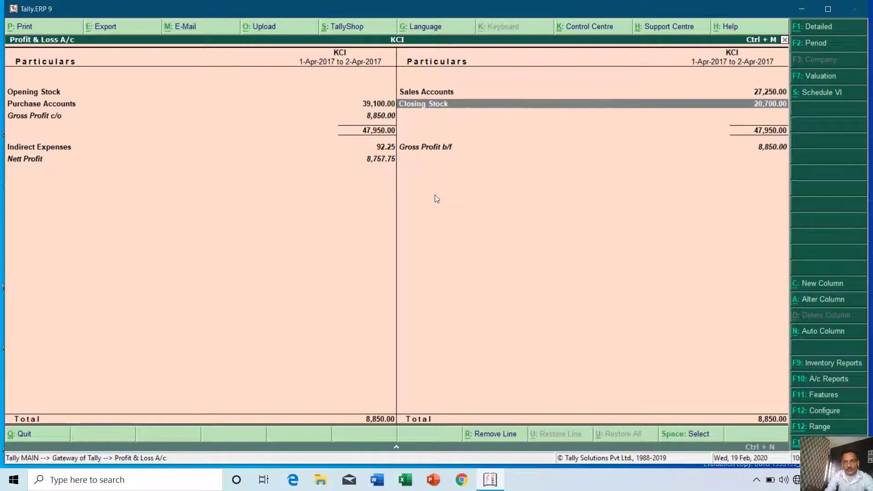
key("Up")
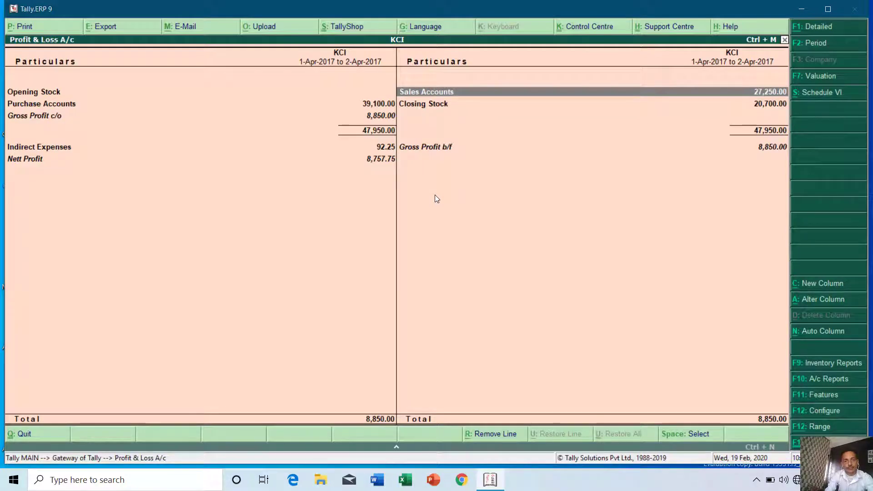
key("Down")
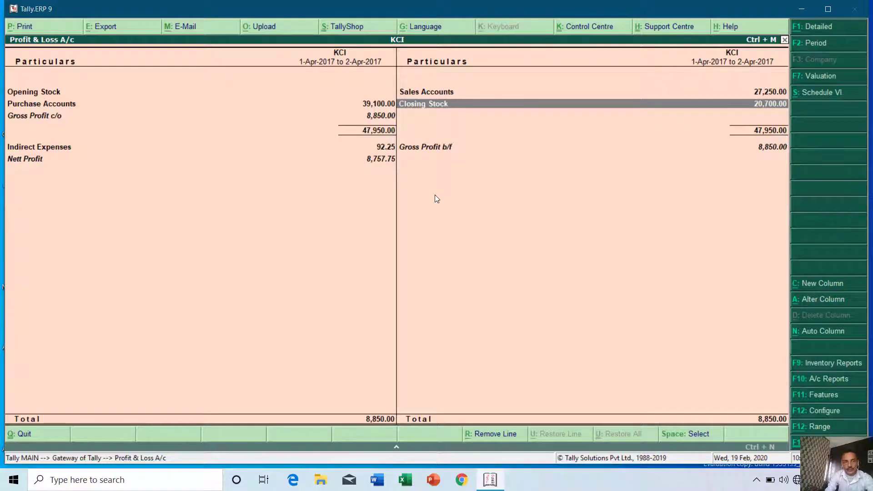
key("Left")
key("Down")
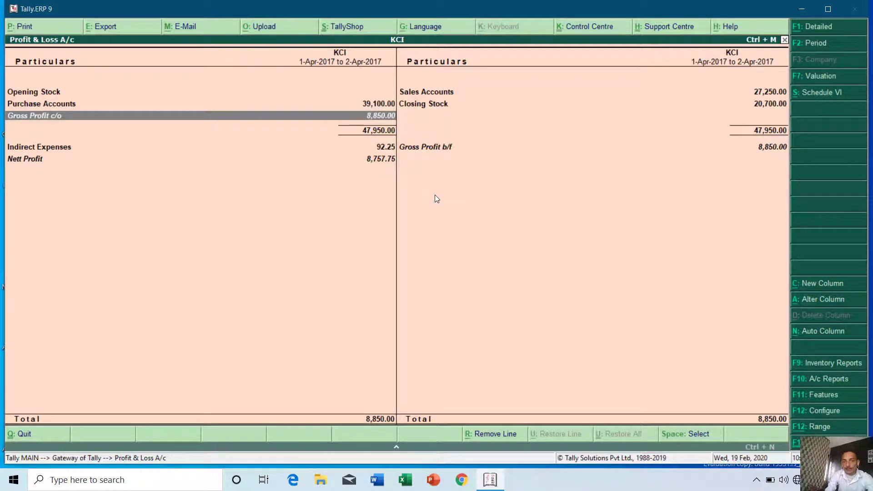
key("Right")
key("Up")
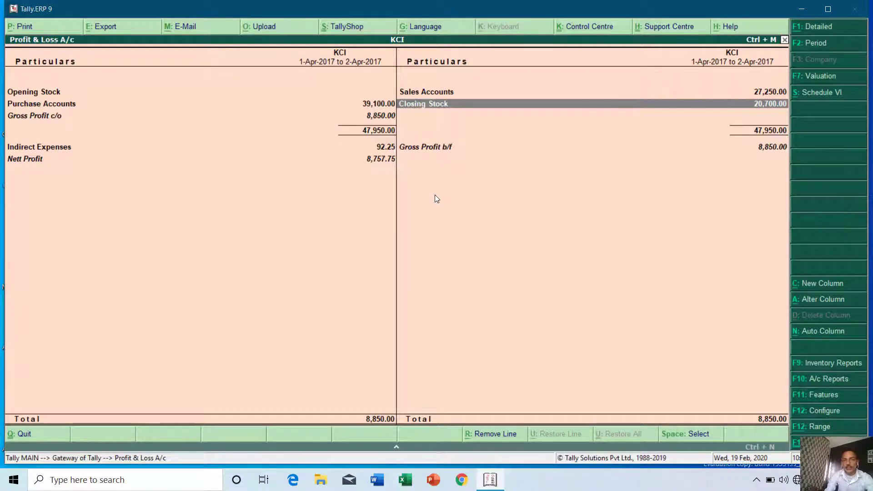
key("Escape")
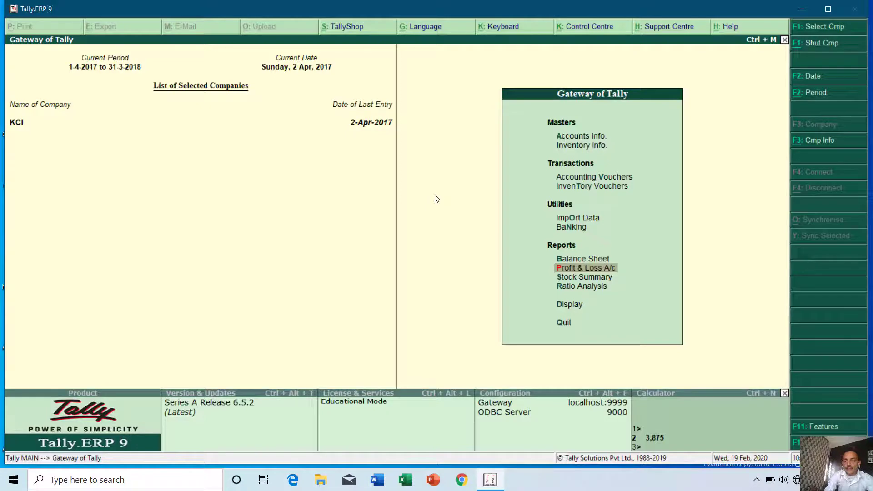
- Check the Integrate accounts and inventory option in the company's Inventory Features, and leave without changing it
key("F11")
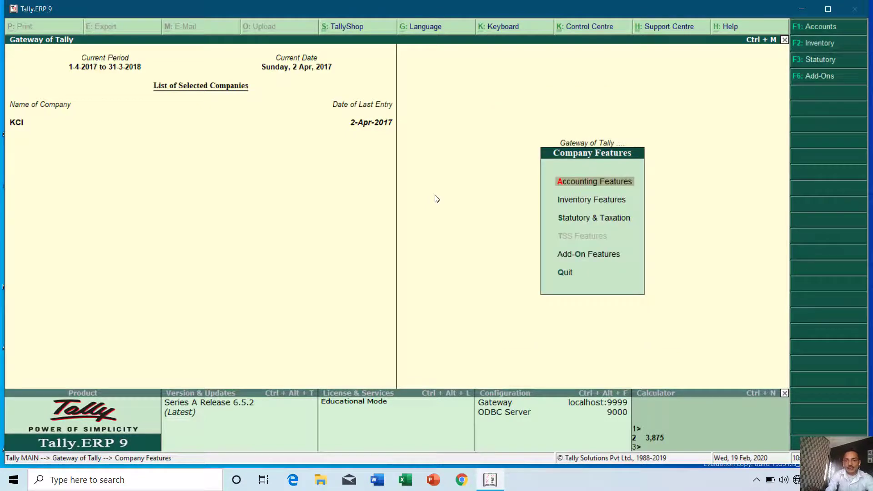
key("Down")
key("Return")
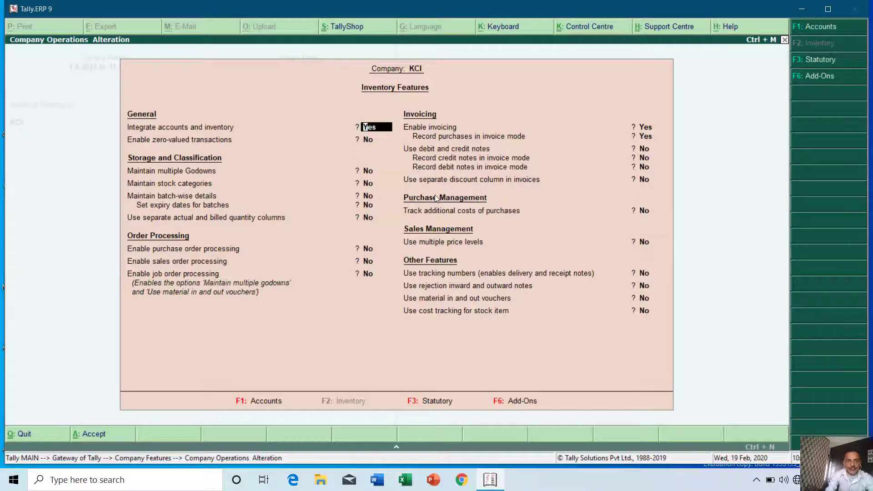
key("Escape")
key("y")
key("Up")
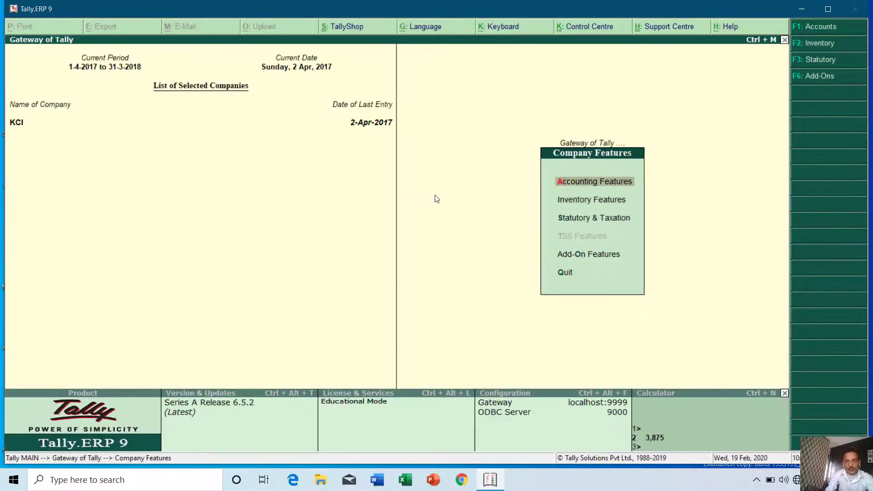
- Set Integrate accounts and inventory to No in the company's Accounting Features, and return to the Gateway of Tally
key("Return")
key("Return")
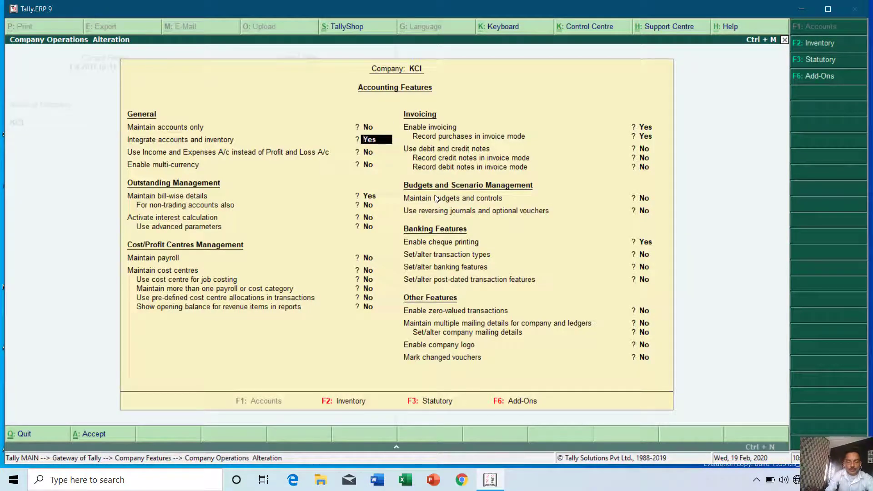
type("n")
key("Return")
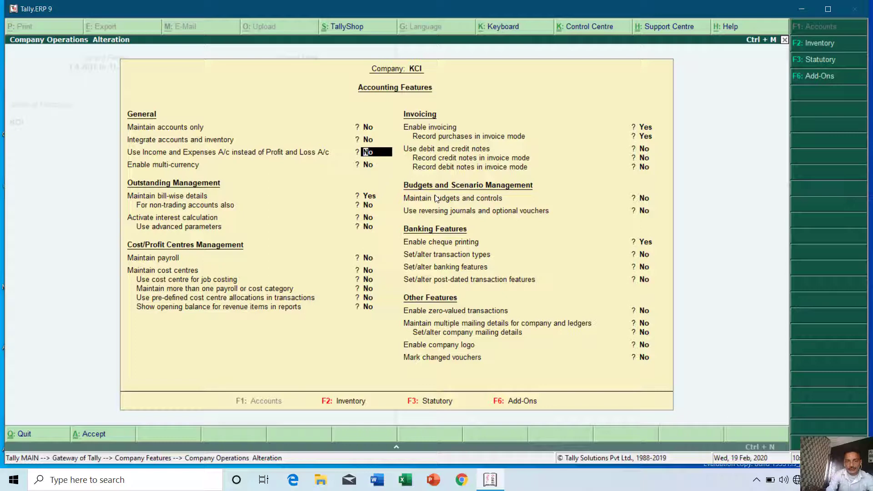
key("Escape")
key("Escape")
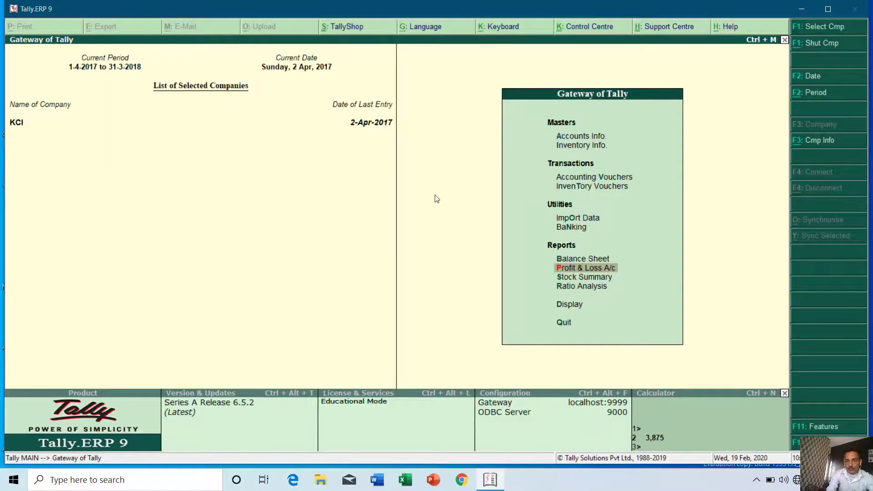
- Reopen the Profit & Loss A/c, examine the sales and gross result lines without inventory integration, and close the report
key("Return")
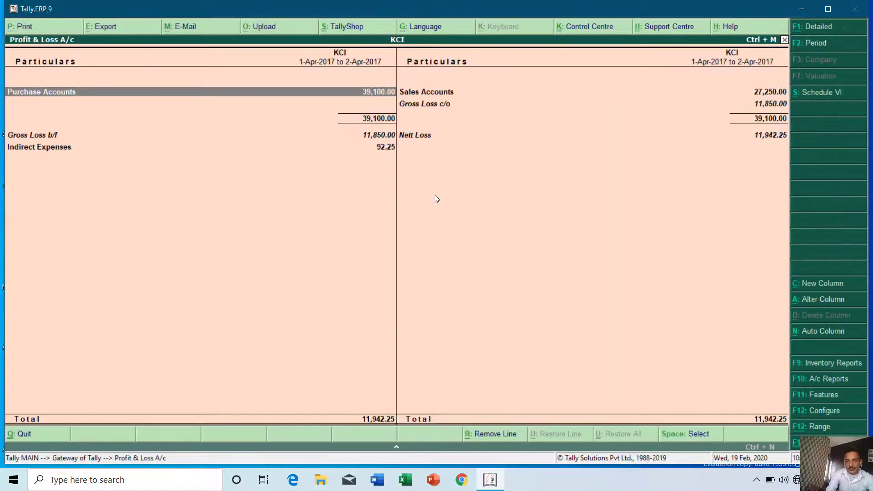
key("Right")
key("Down")
key("Up")
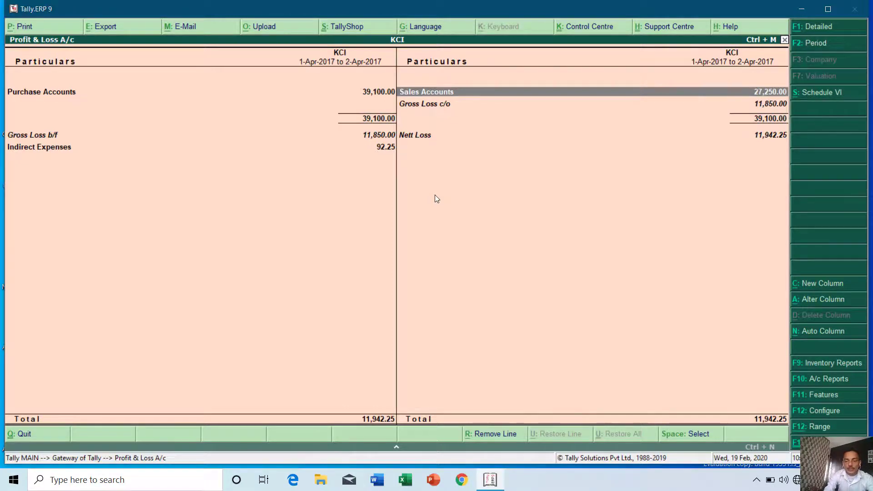
key("Escape")
- Open the Stock Summary, examine the closing balances of the stock items, and return to the Gateway of Tally
key("Down")
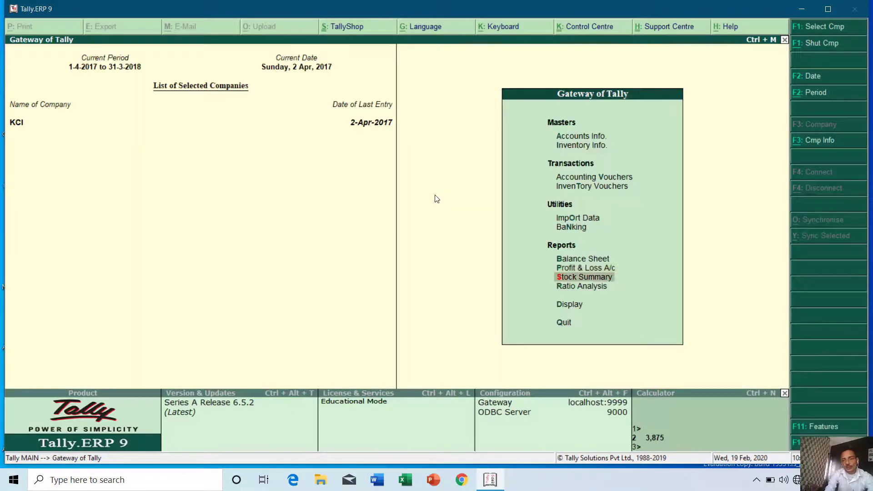
key("Return")
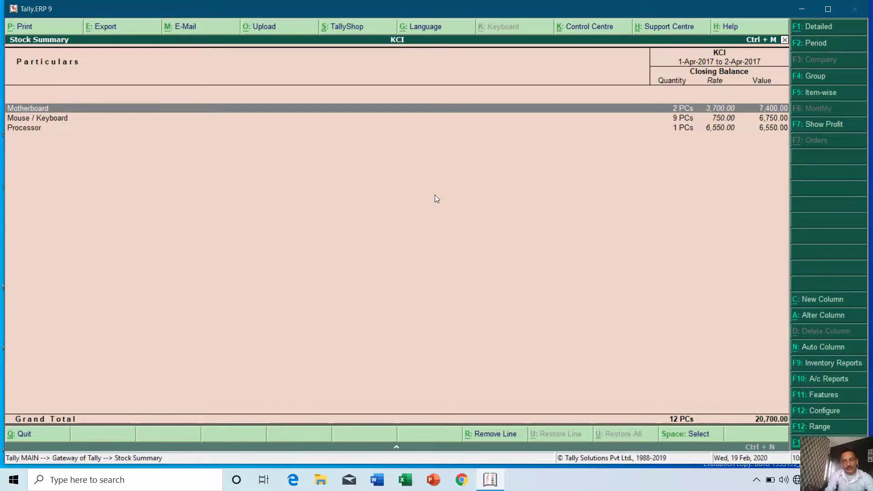
key("Escape")
key("Up")
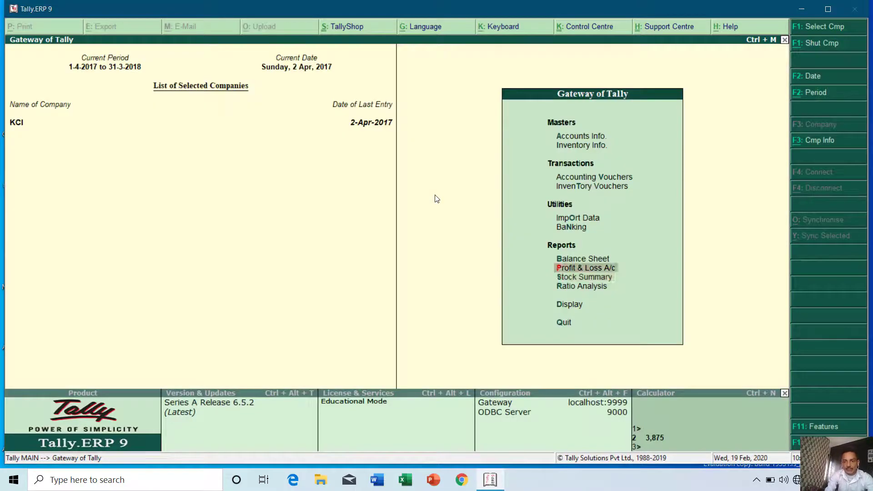
- Review the Profit & Loss A/c without inventory integration, and set Integrate accounts and inventory to Yes in the company's Accounting Features
key("Return")
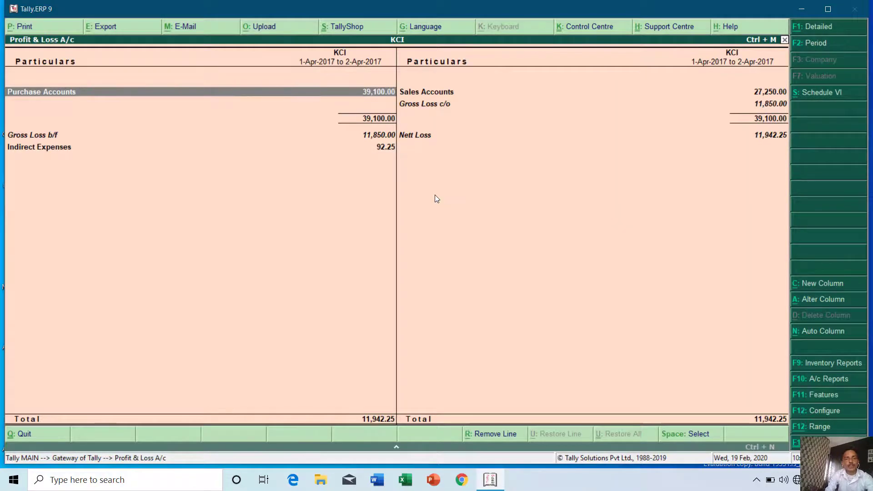
key("Escape")
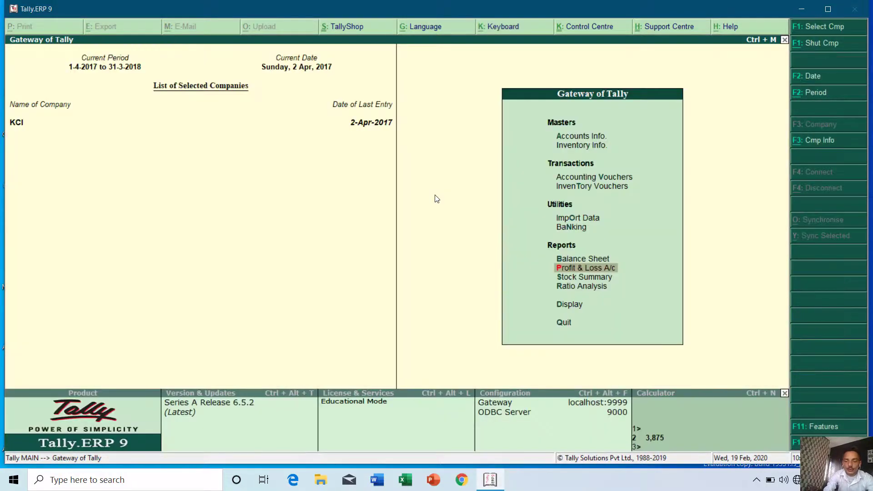
key("F11")
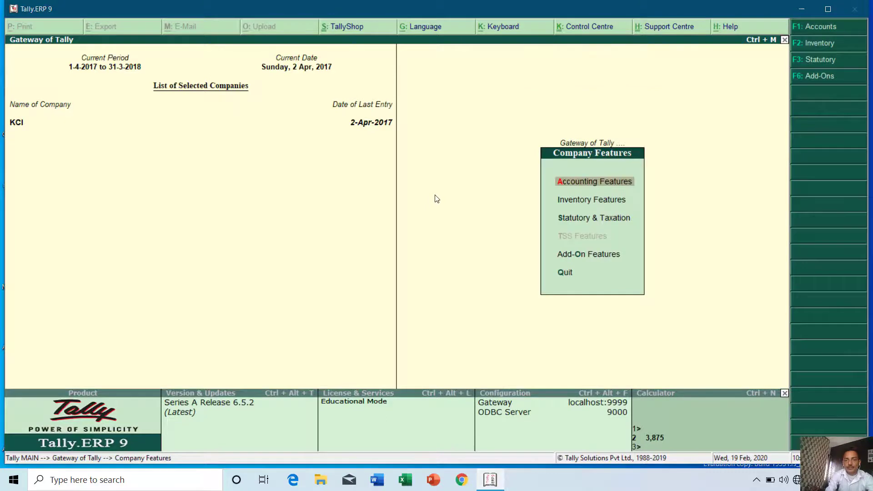
key("Return")
key("Return")
type("y")
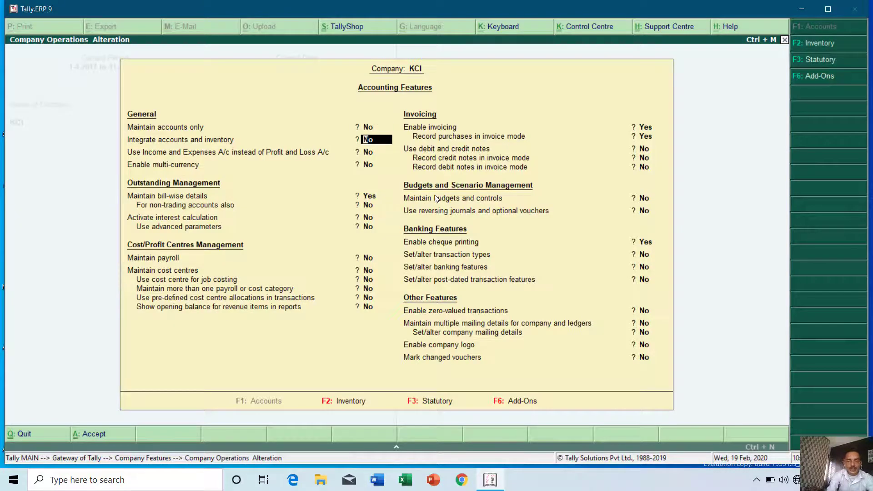
key("Return")
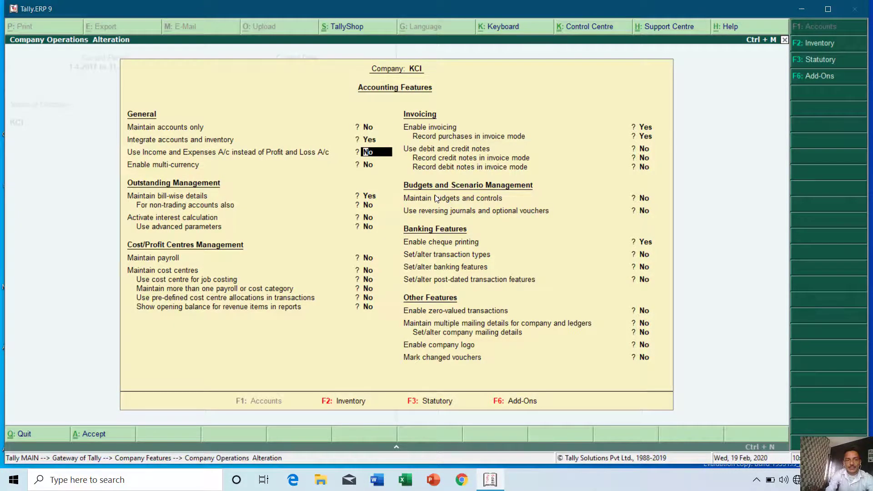
key("ctrl+a")
key("Escape")
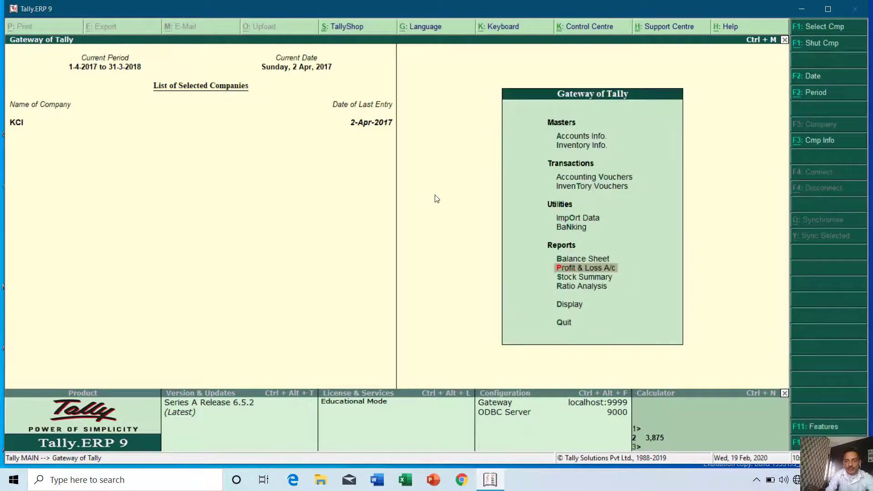
- Examine the Closing Stock line of the Profit & Loss A/c and its stock item breakdown, and return to the Gateway of Tally
key("Down")
key("Up")
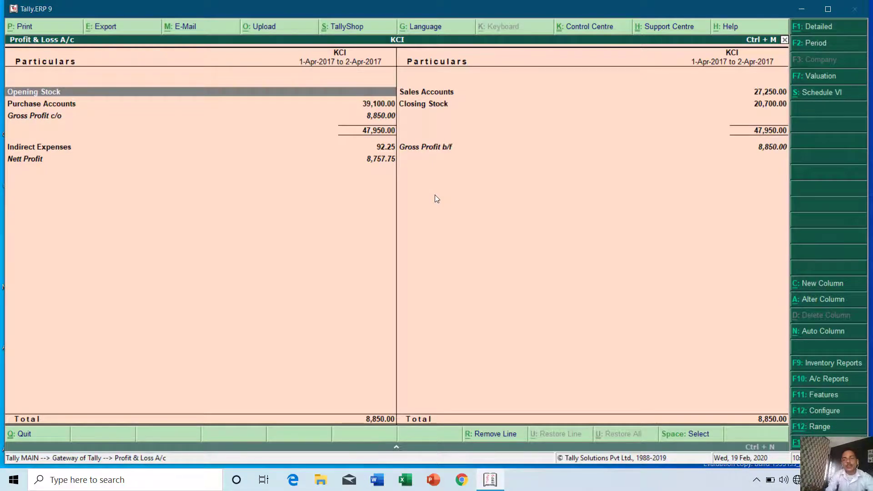
key("Right")
key("Down")
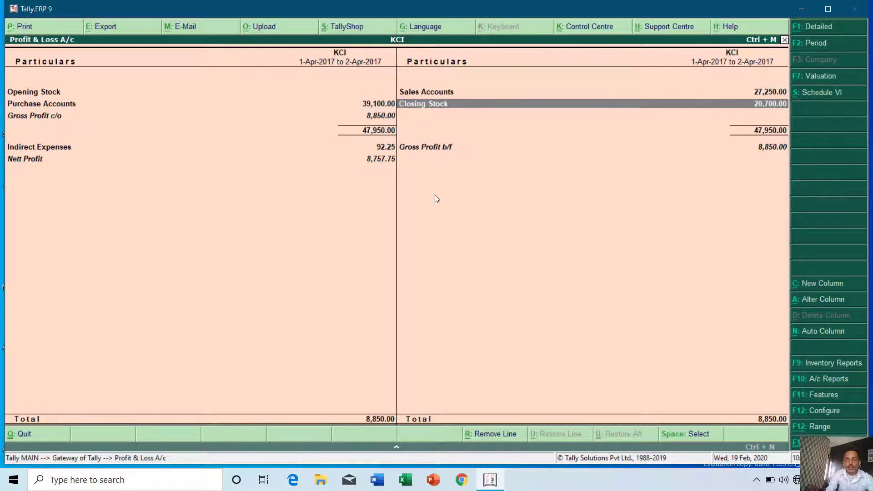
key("Return")
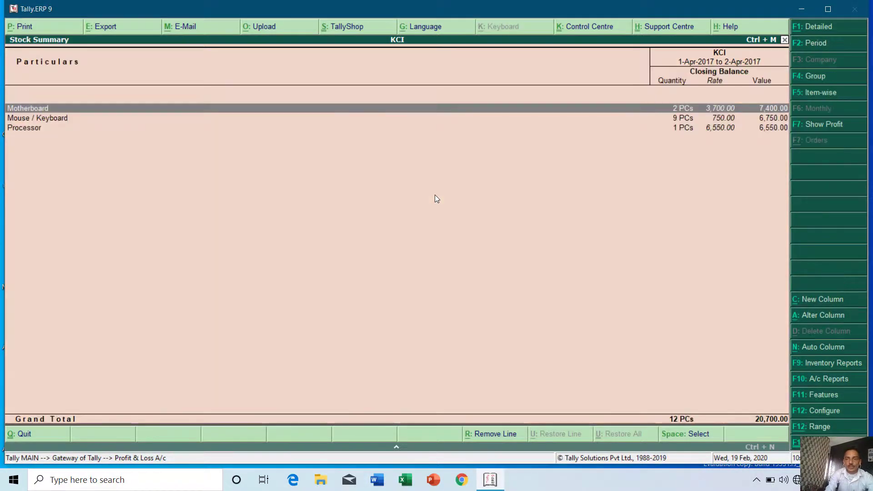
key("Down")
key("Down")
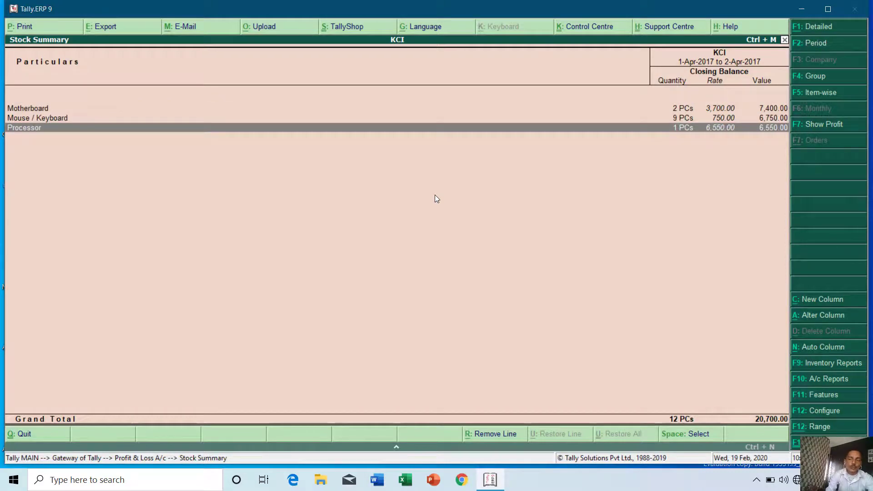
key("Escape")
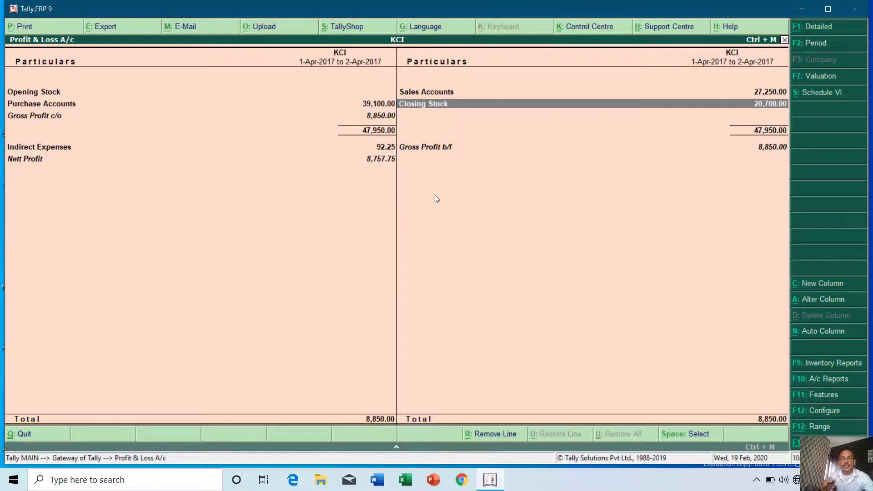
key("F11")
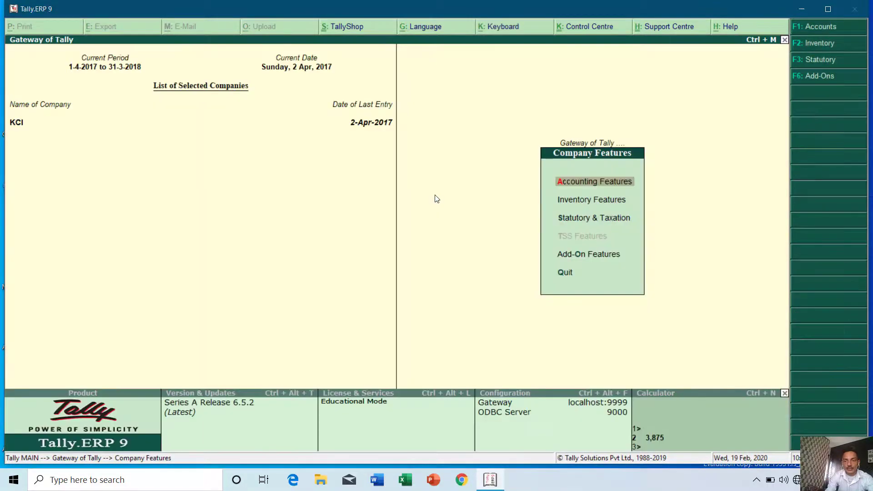
key("Escape")
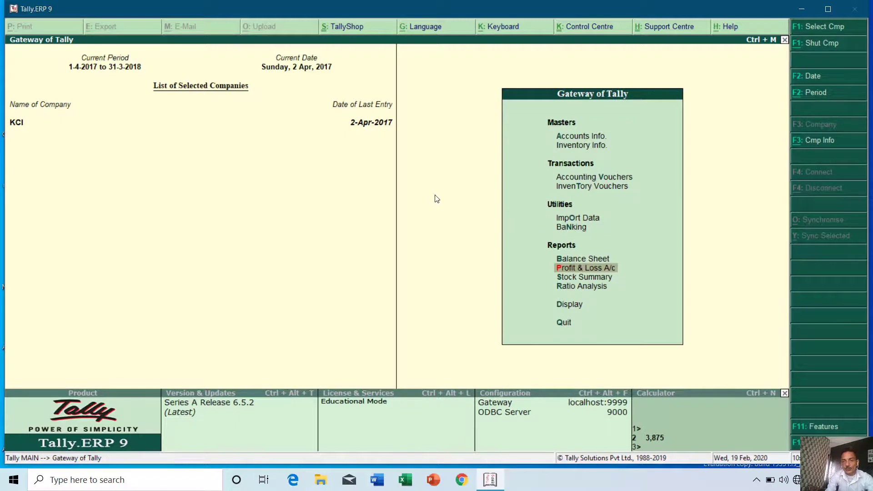
- Start a new single ledger named Closing Stock under the Stock-in-Hand group
key("Up")
key("Up")
key("Up")
key("Up")
key("Up")
key("Up")
key("Up")
key("Return")
key("Down")
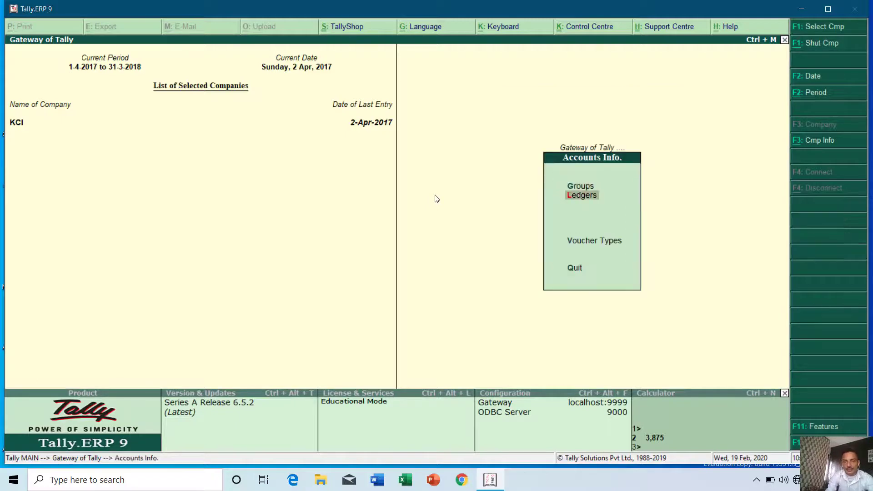
key("Return")
key("Return")
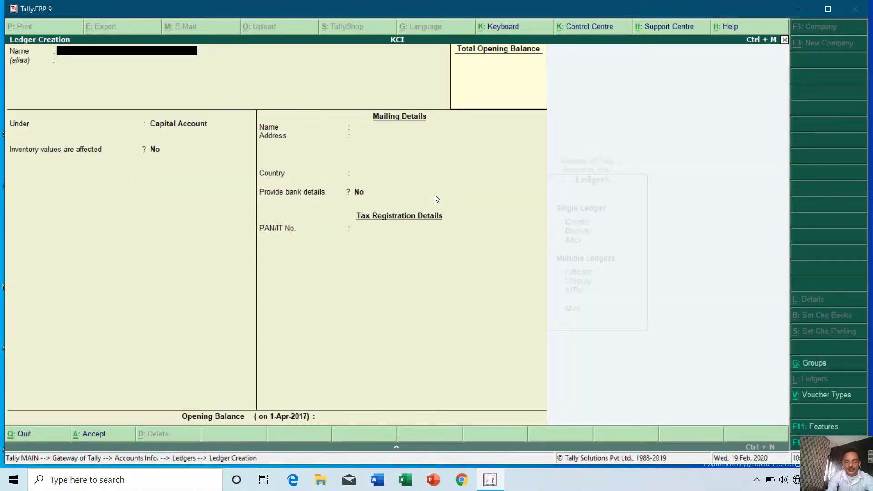
type("Closing Stock")
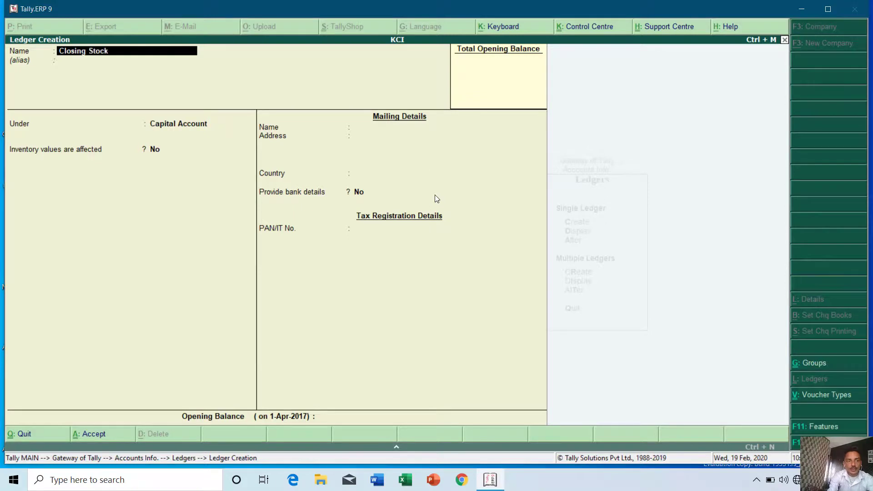
key("Return")
key("Return")
type("Stock")
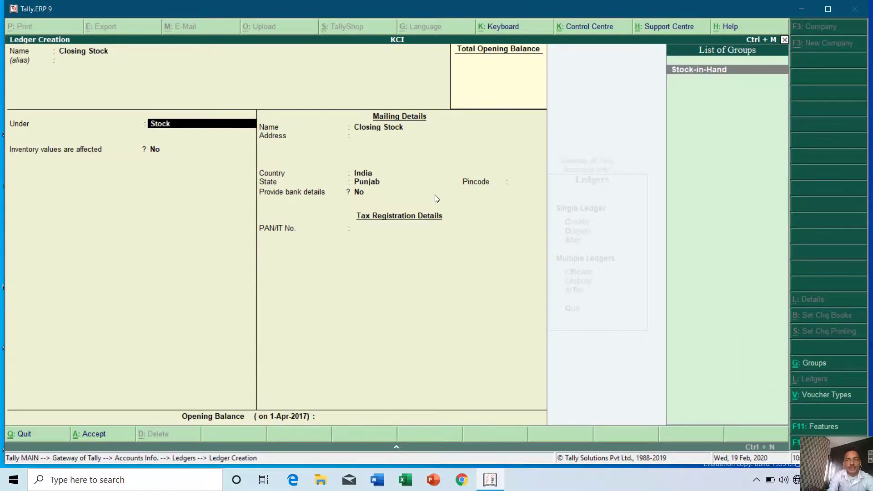
key("Return")
key("Return")
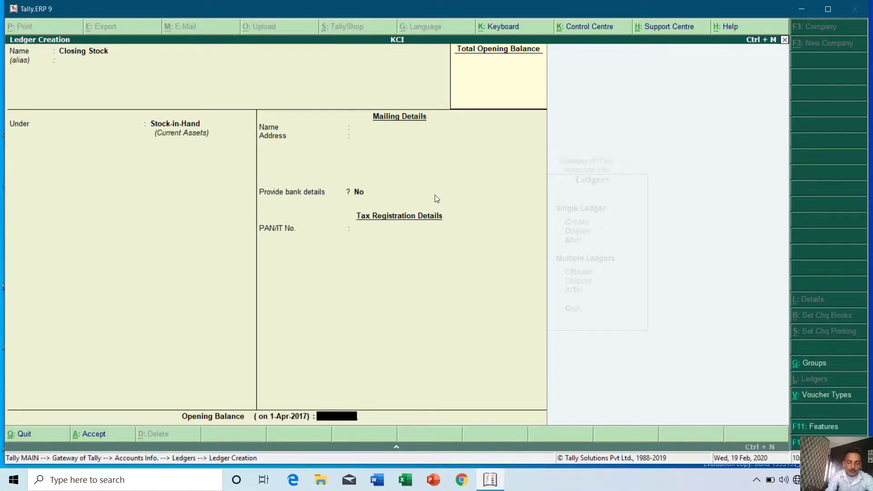
- Give the new ledger an opening balance of 10,000 Dr, save it, and leave ledger creation
type("10000")
key("Return")
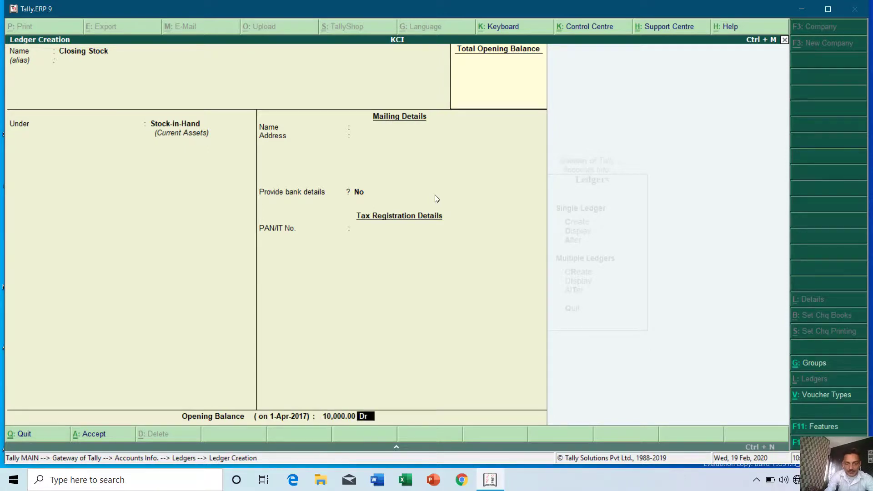
key("Return")
key("Return")
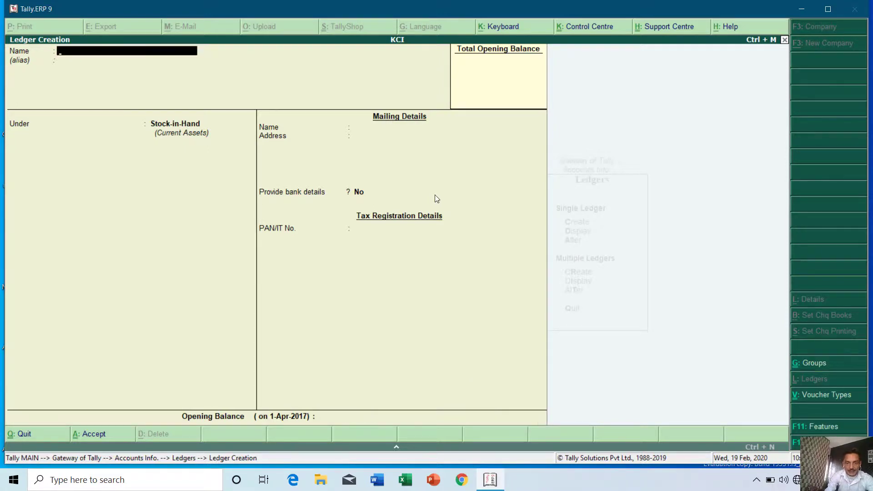
key("Escape")
key("Return")
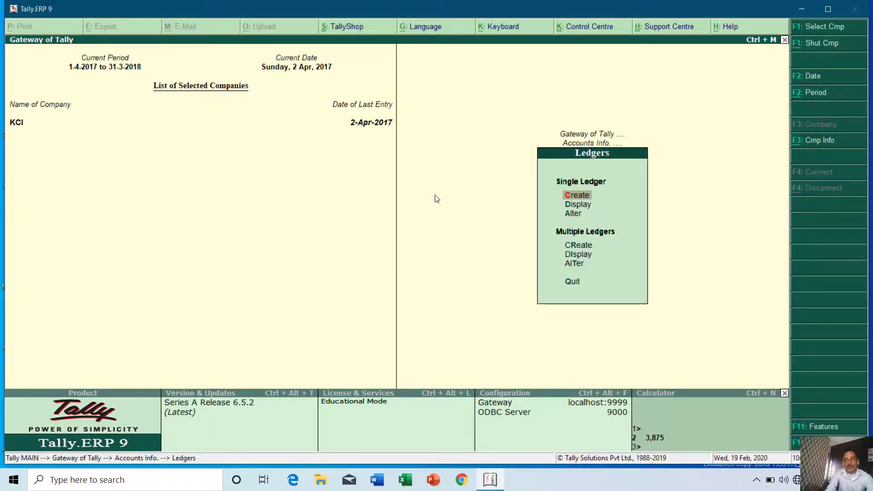
- Alter the Closing Stock ledger to record a closing balance of 30,000 Dr on 1-Apr-2017, and return to the Gateway of Tally
key("Down")
key("Down")
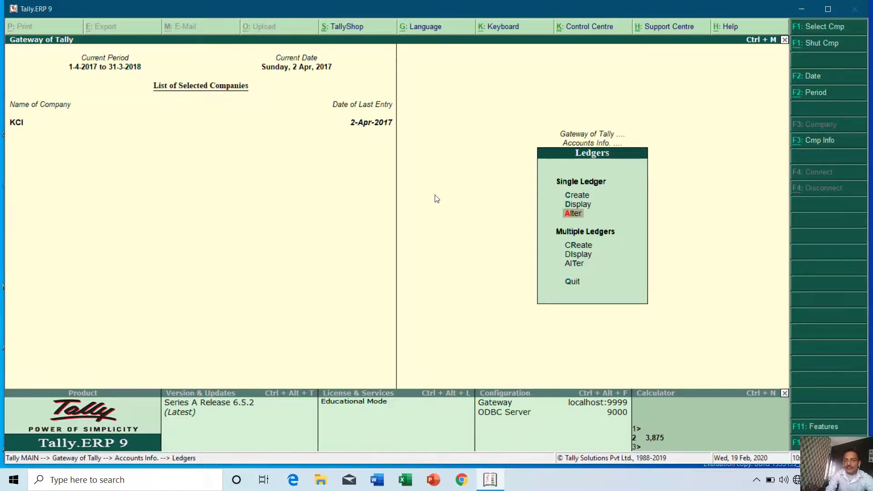
key("Return")
type("Clo")
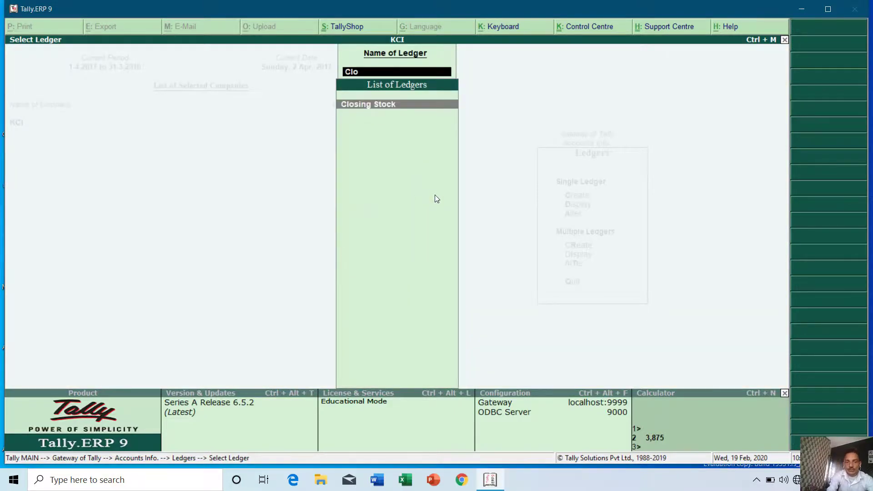
key("Return")
key("Return")
key("Return")
key("Return")
key("Return")
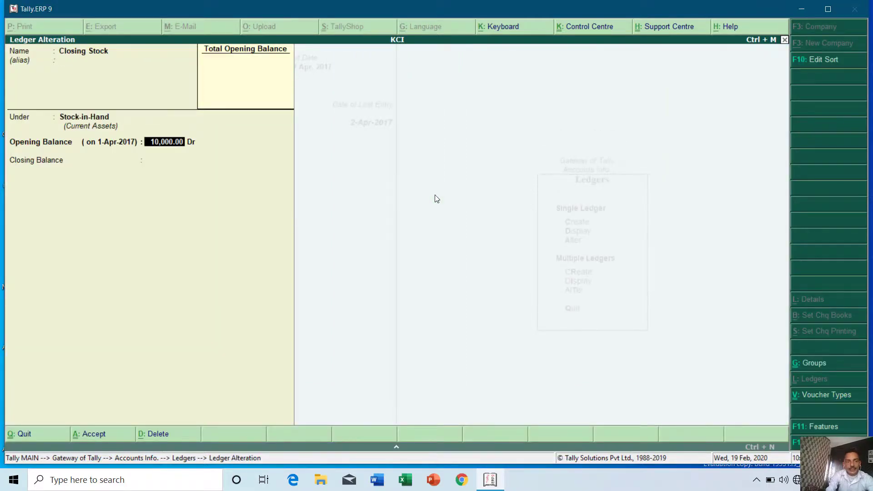
key("Return")
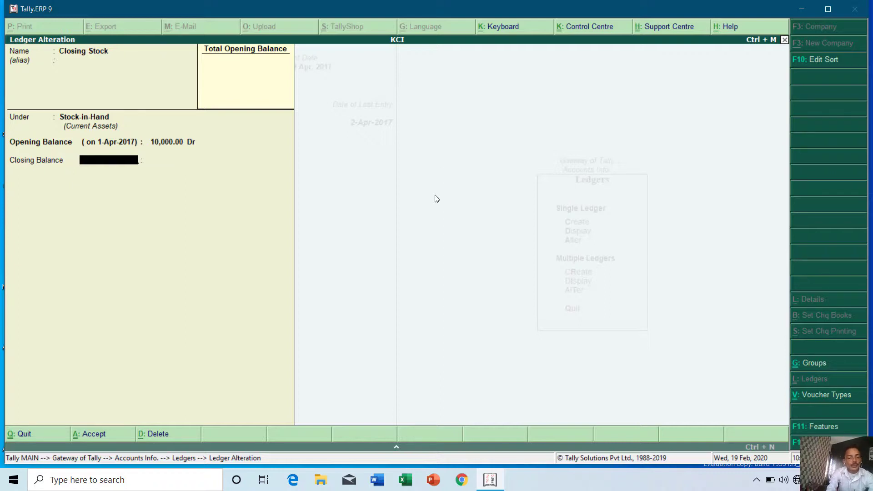
type("1-4")
key("Return")
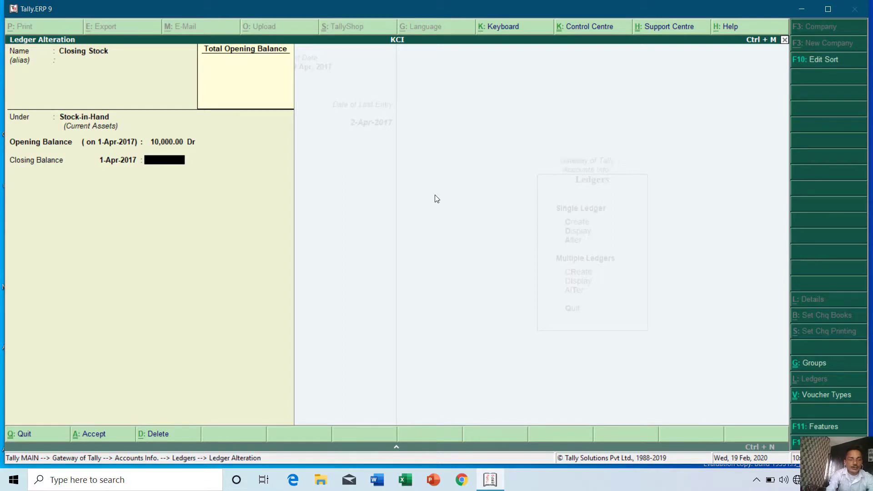
type("30000")
key("Return")
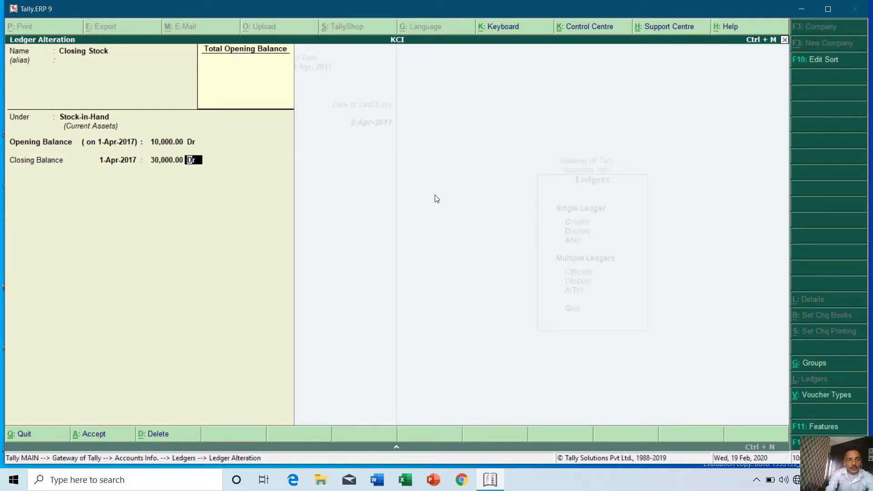
key("Return")
key("Return")
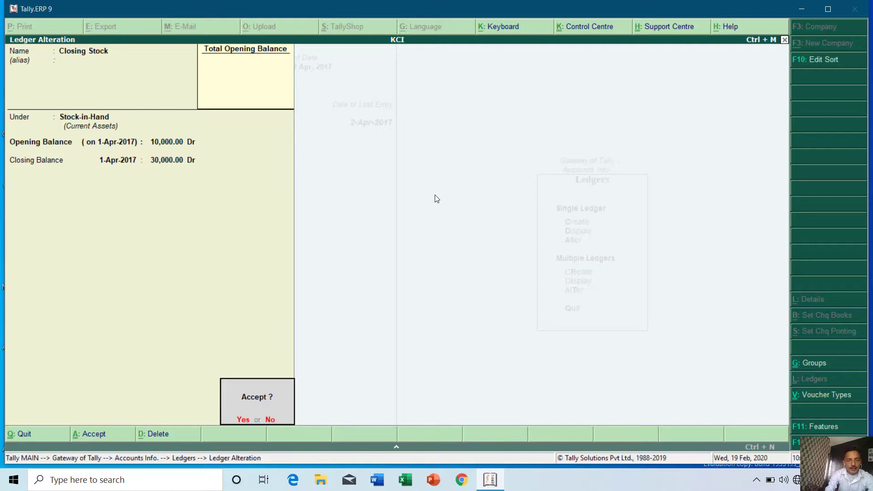
key("Return")
key("Escape")
key("Escape")
key("Escape")
- Reopen the Profit & Loss A/c with integration enabled, check what the Closing Stock line draws on, and close the report
key("Up")
key("Up")
key("Up")
key("Up")
key("Up")
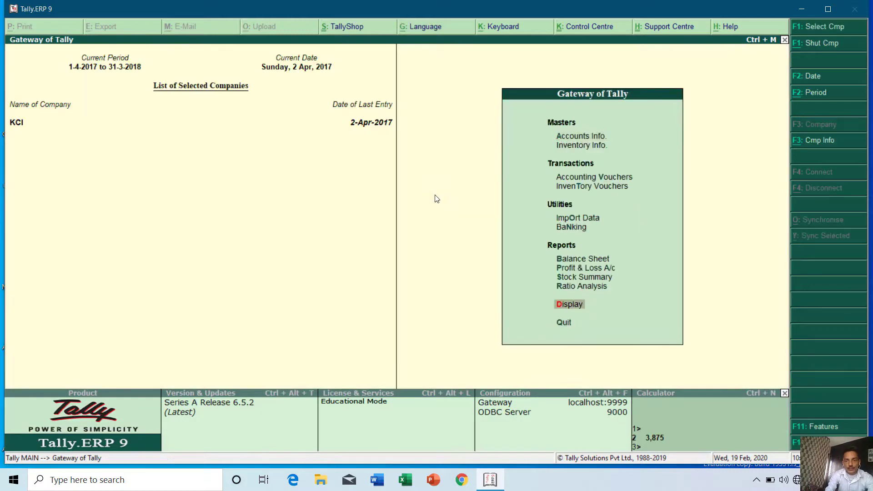
key("Return")
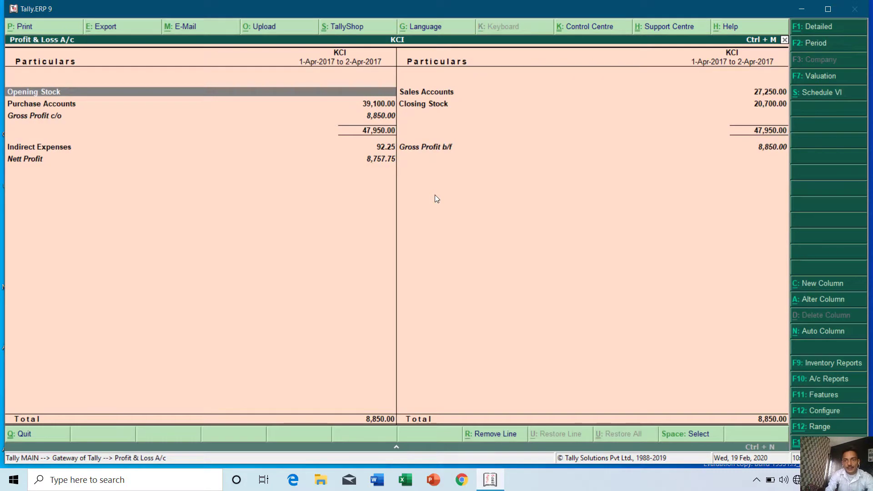
key("Right")
key("Down")
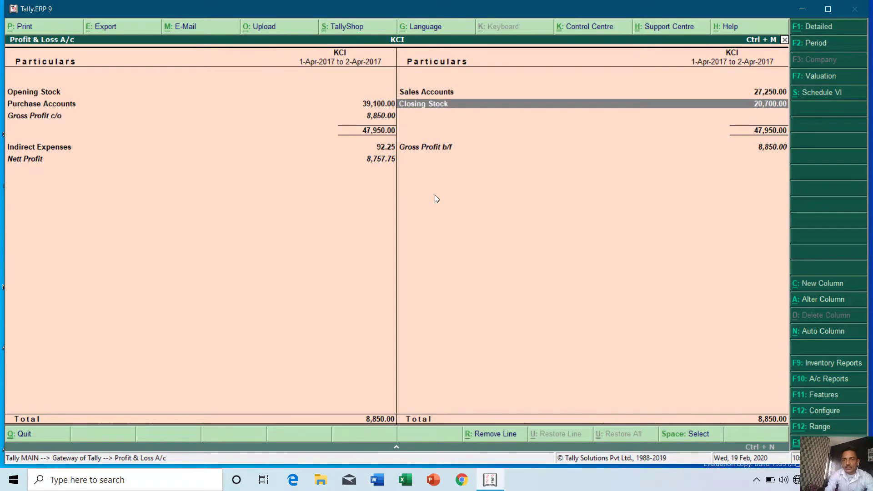
key("Return")
key("Escape")
key("Escape")
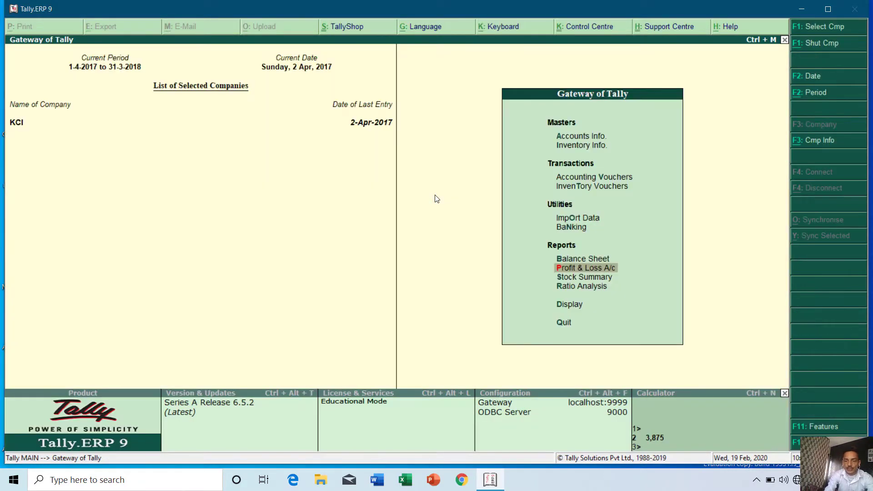
- Set Integrate accounts and inventory to No in the company's Inventory Features, and return to the Gateway of Tally
key("F11")
key("Down")
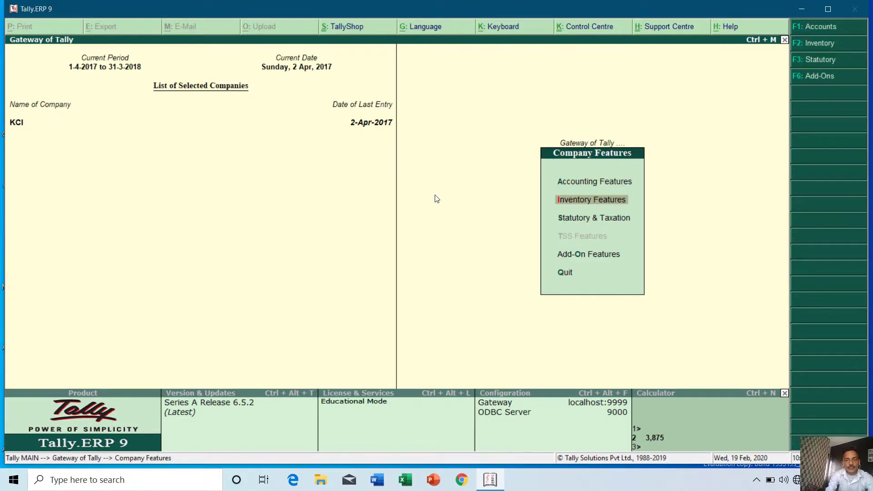
key("Return")
key("Return")
key("Up")
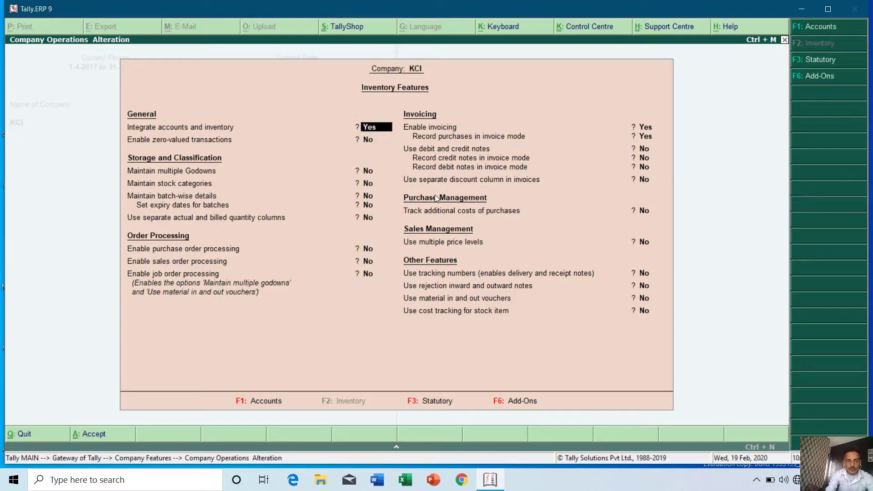
type("n")
key("Return")
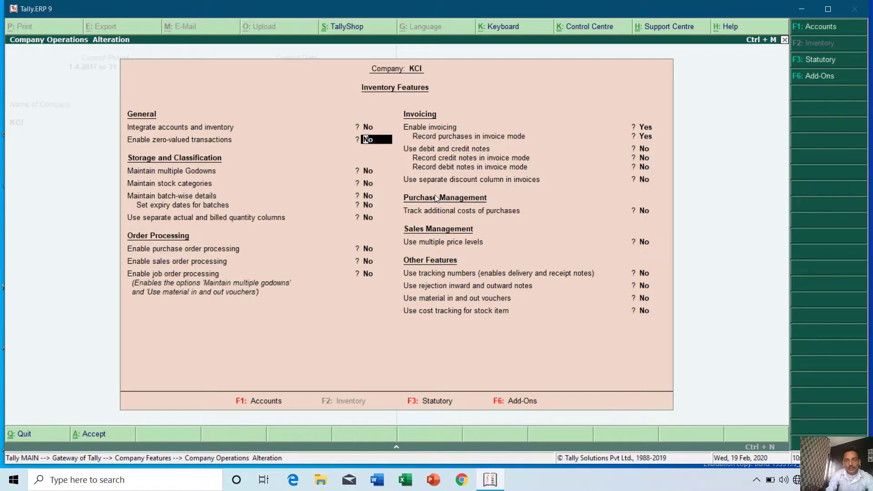
key("ctrl+a")
key("Escape")
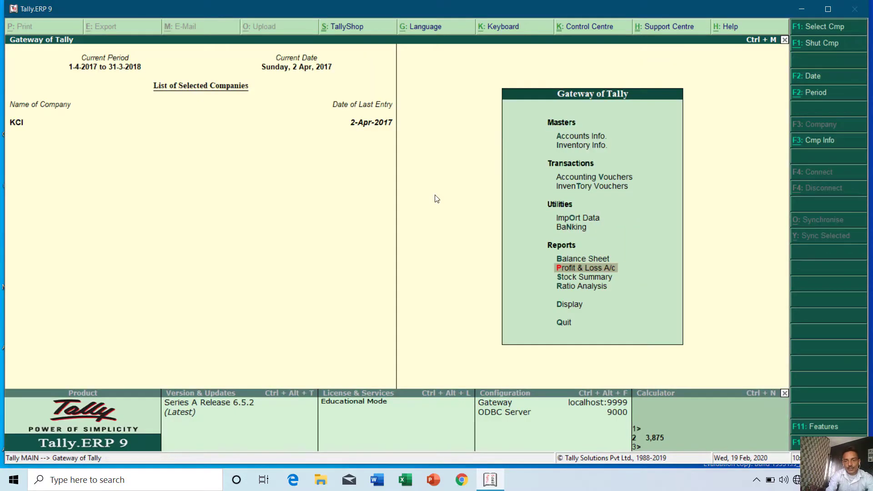
- Open the Profit & Loss A/c without integration and examine its Opening Stock and Closing Stock lines
key("Return")
key("Right")
key("Down")
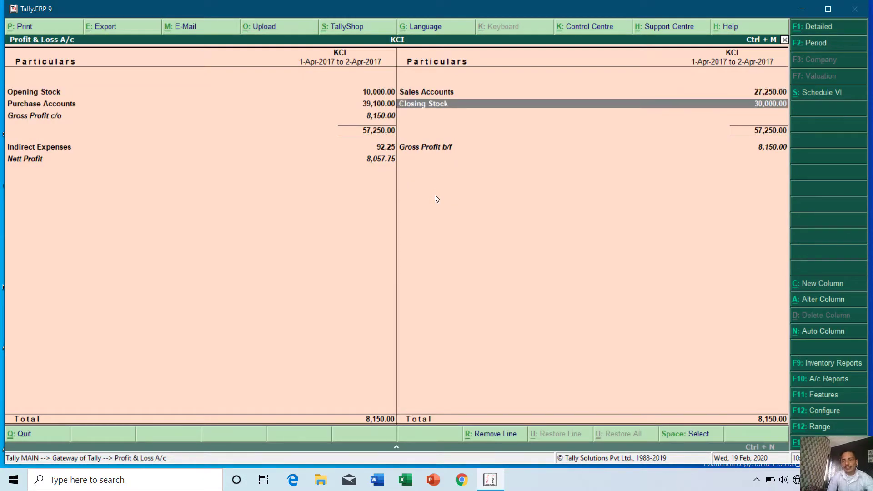